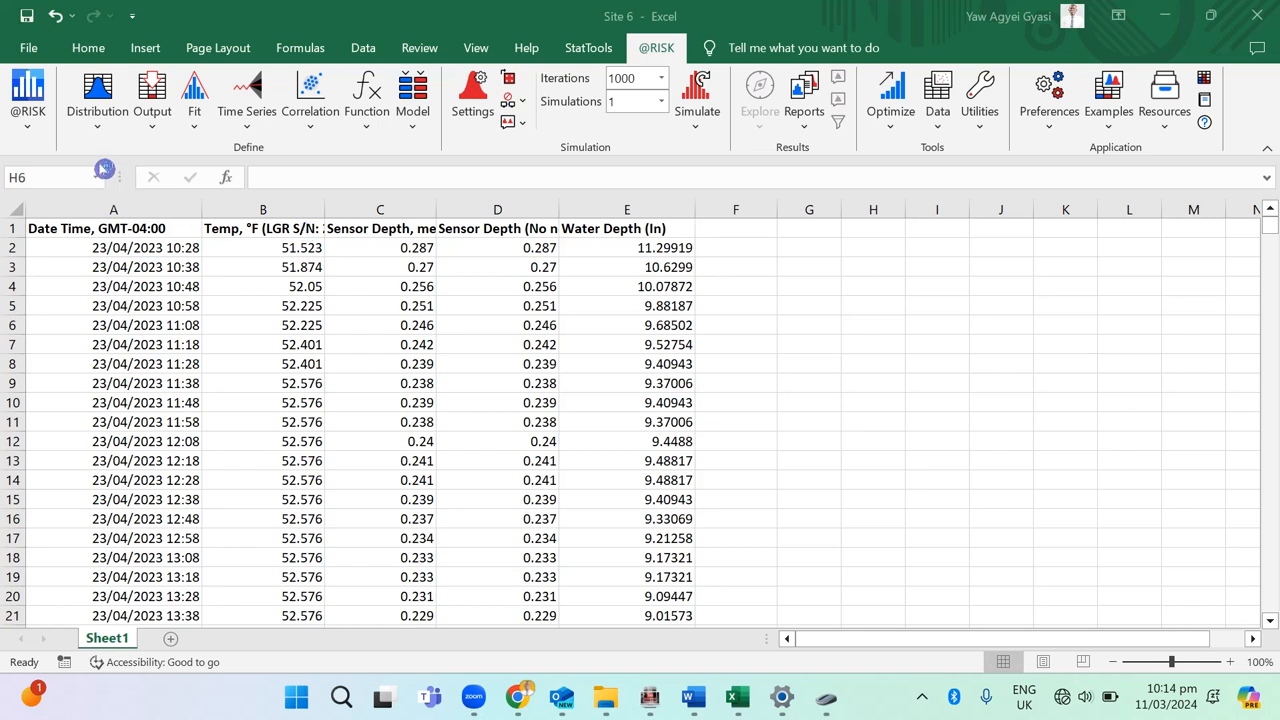
Step: Examine the date-time readings in column A from the first record through the end of 23/04/2023
click(99, 161)
key(ctrl+Home)
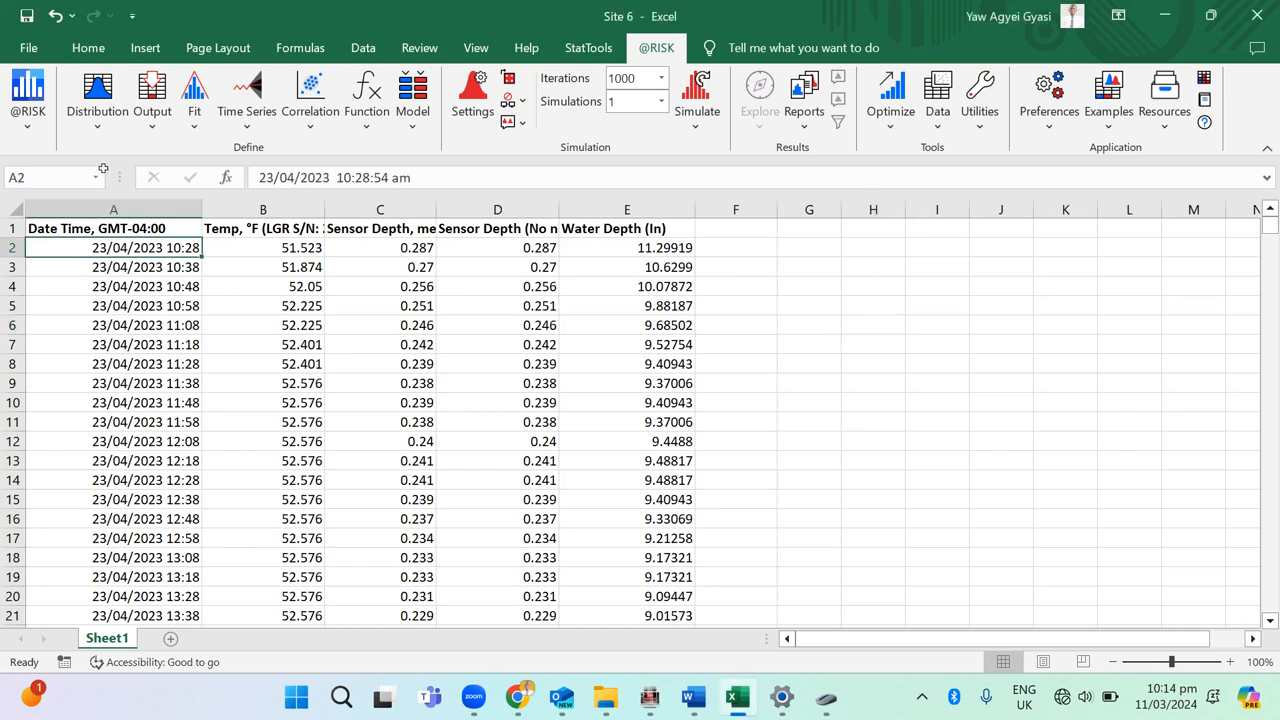
key(Up)
key(Down)
key(Down)
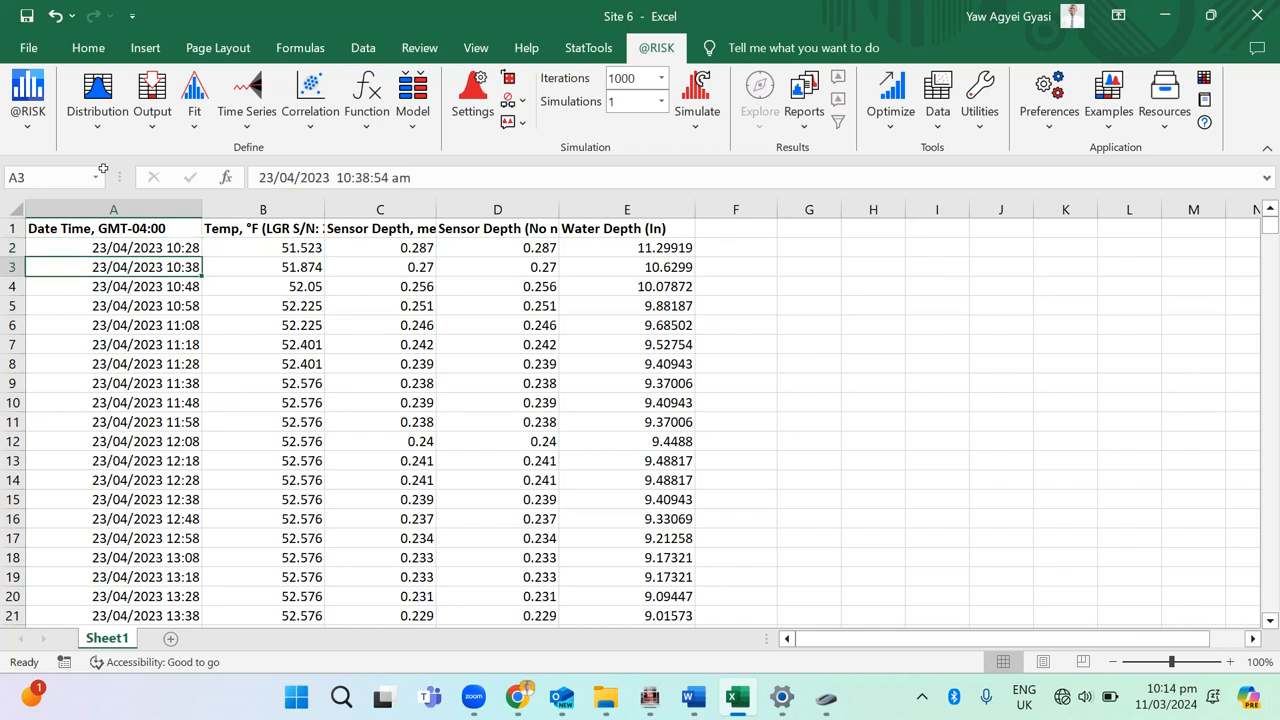
key(Down)
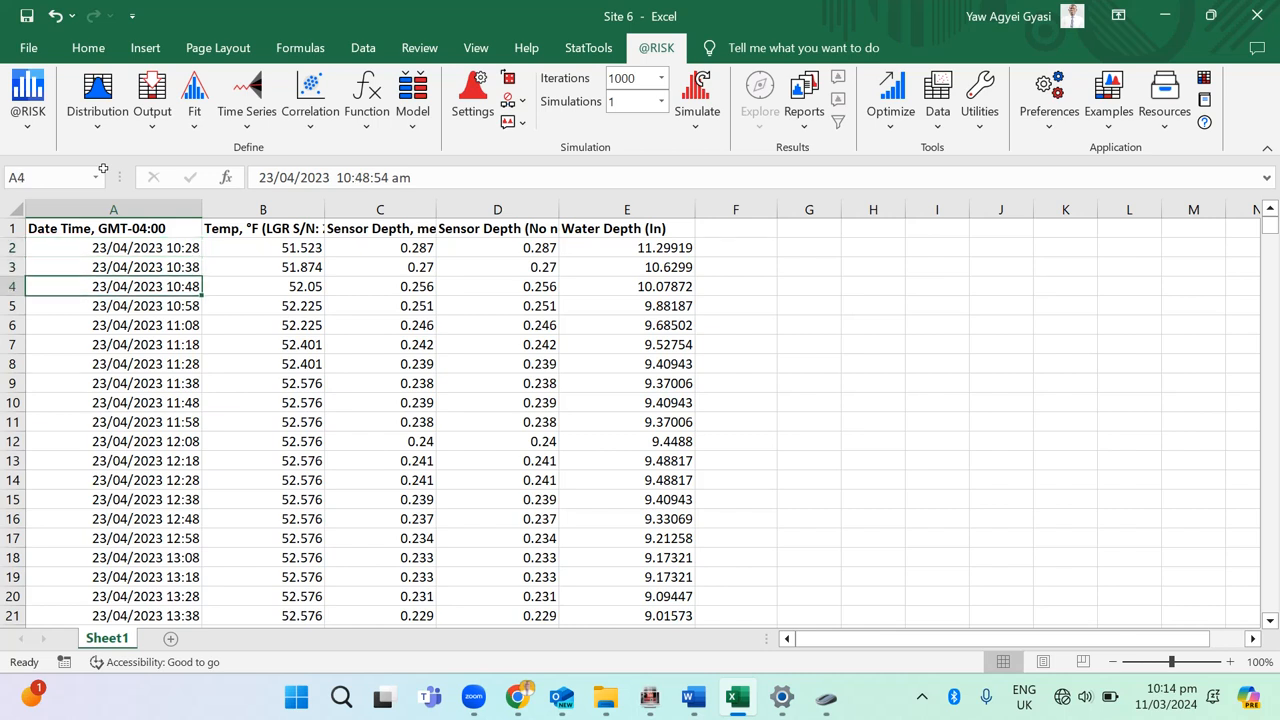
key(Down)
key(Down)
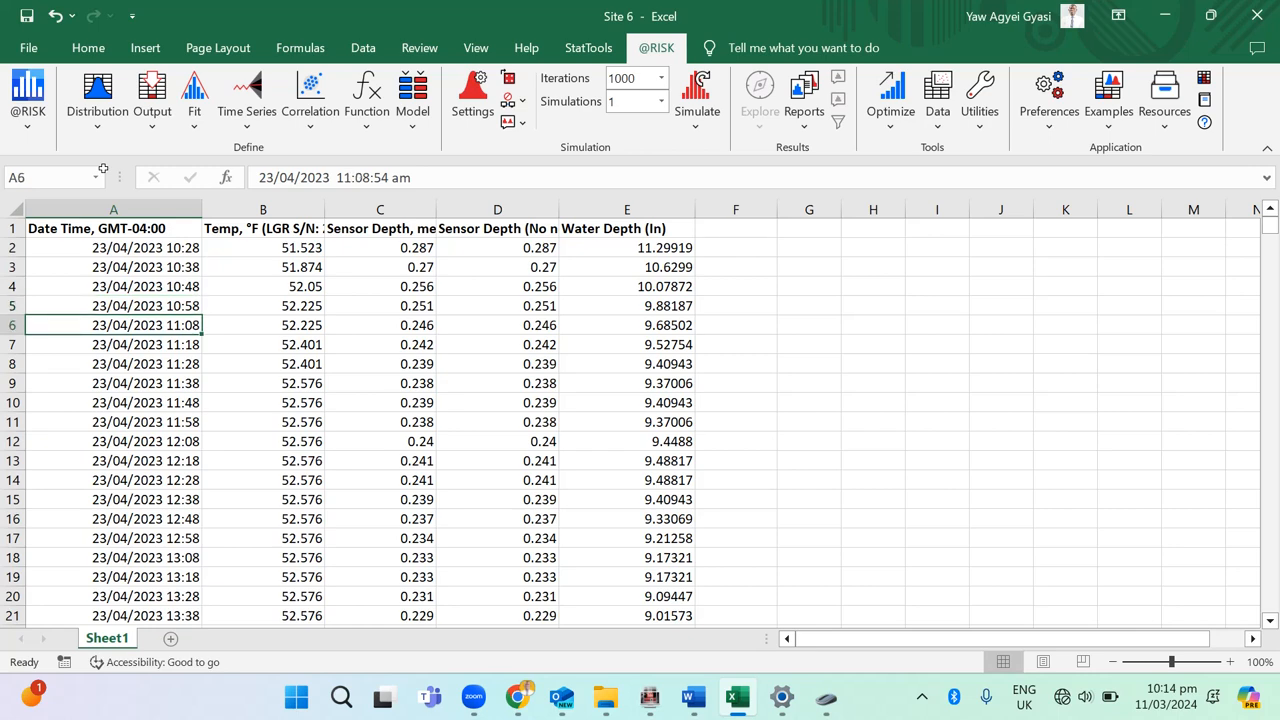
key(Down)
key(Down)
key(Down)
key(Down)
key(Down)
key(Down)
key(Down)
key(Down)
key(Down)
key(Down)
key(Down)
key(Down)
key(Down)
key(Down)
key(Down)
key(Down)
key(Down)
key(Up)
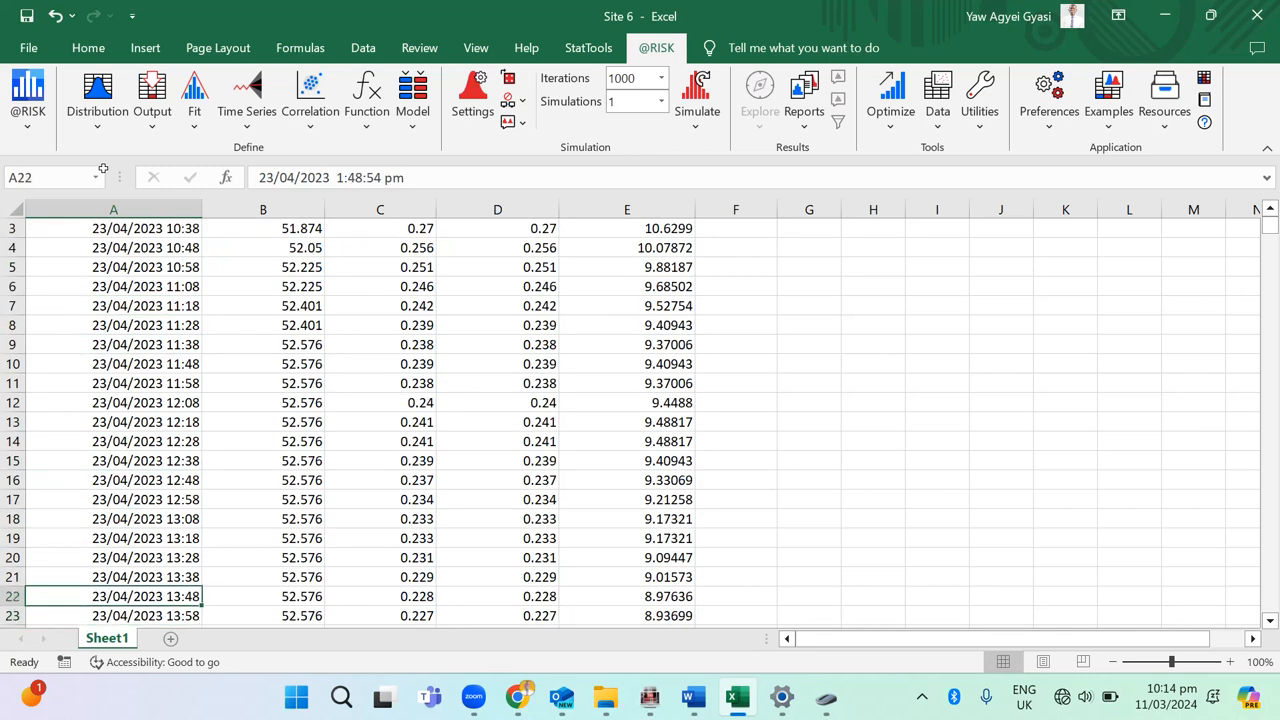
key(Down)
key(Down)
key(Down)
key(Down)
key(Down)
key(Down)
key(Down)
key(Down)
key(Down)
key(Down)
key(Down)
key(Down)
key(Down)
key(Down)
key(Down)
key(Down)
key(Down)
key(Down)
key(Down)
key(Down)
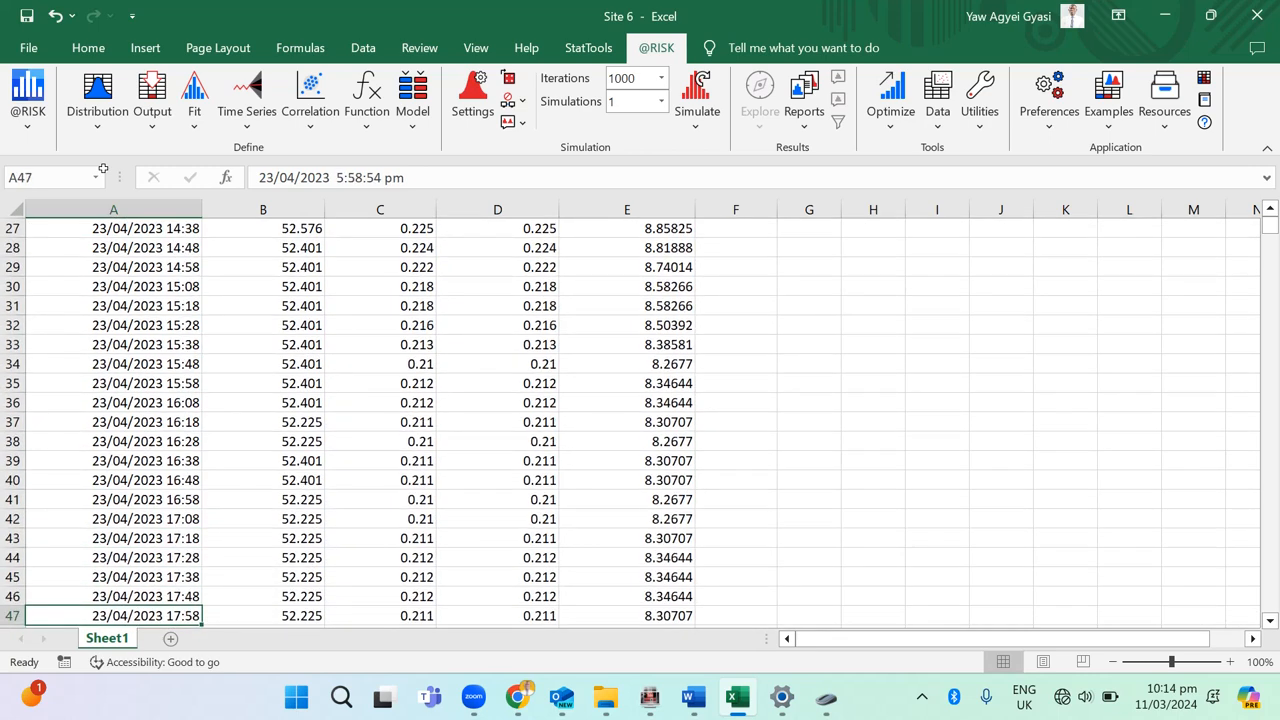
key(Down)
key(Down)
key(Down)
key(Down)
key(Down)
key(Down)
key(Down)
key(Down)
key(Down)
key(Down)
key(Down)
key(Down)
key(Down)
key(Down)
key(Down)
key(Down)
key(Down)
key(Down)
key(Down)
key(Down)
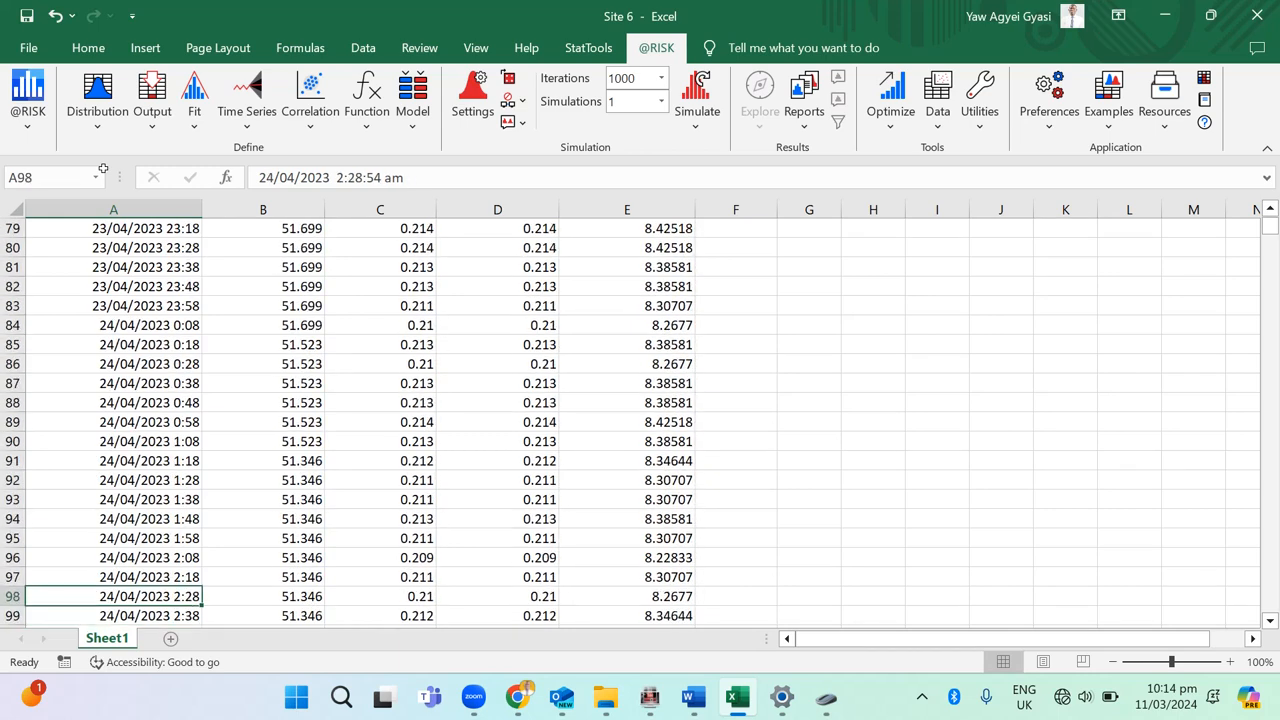
key(Up)
key(Up)
key(Up)
key(Up)
key(Up)
key(Up)
key(Up)
key(Up)
key(Up)
key(Up)
key(Up)
key(Up)
key(Up)
key(Up)
key(Up)
key(Up)
key(Up)
key(Down)
key(Down)
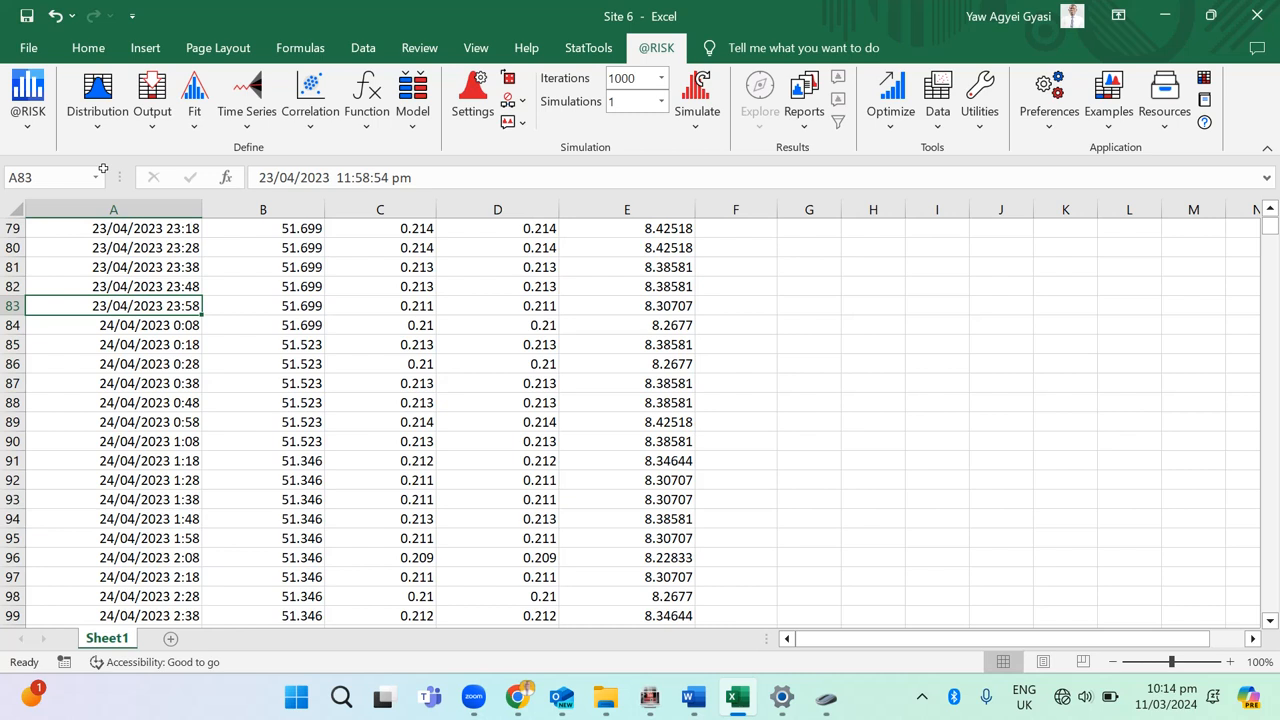
Step: Examine the date-time readings for 24/04/2023 down to where the records change to 25/04/2023
key(Down)
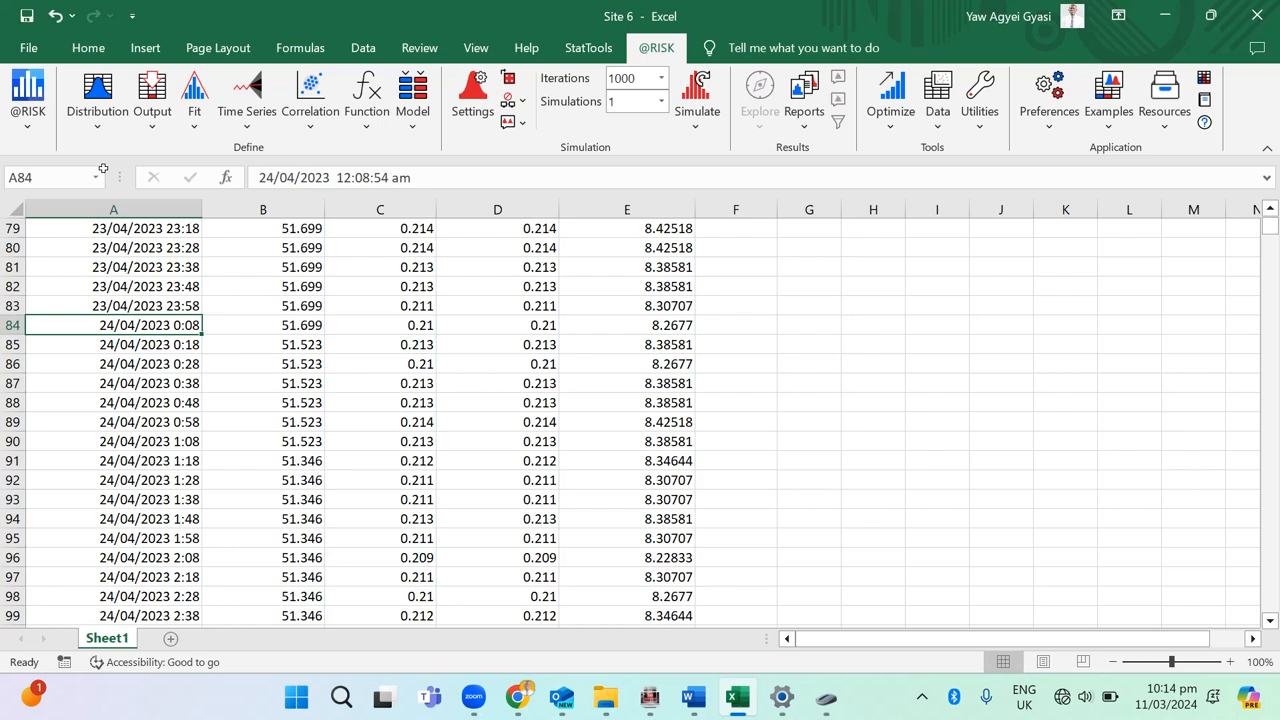
key(Down)
key(Down)
key(Down)
key(Down)
key(Down)
key(Down)
key(Down)
key(Down)
key(Down)
key(Down)
key(Down)
key(Down)
key(Down)
key(Down)
key(Down)
key(Down)
key(Down)
key(Down)
key(Down)
key(Down)
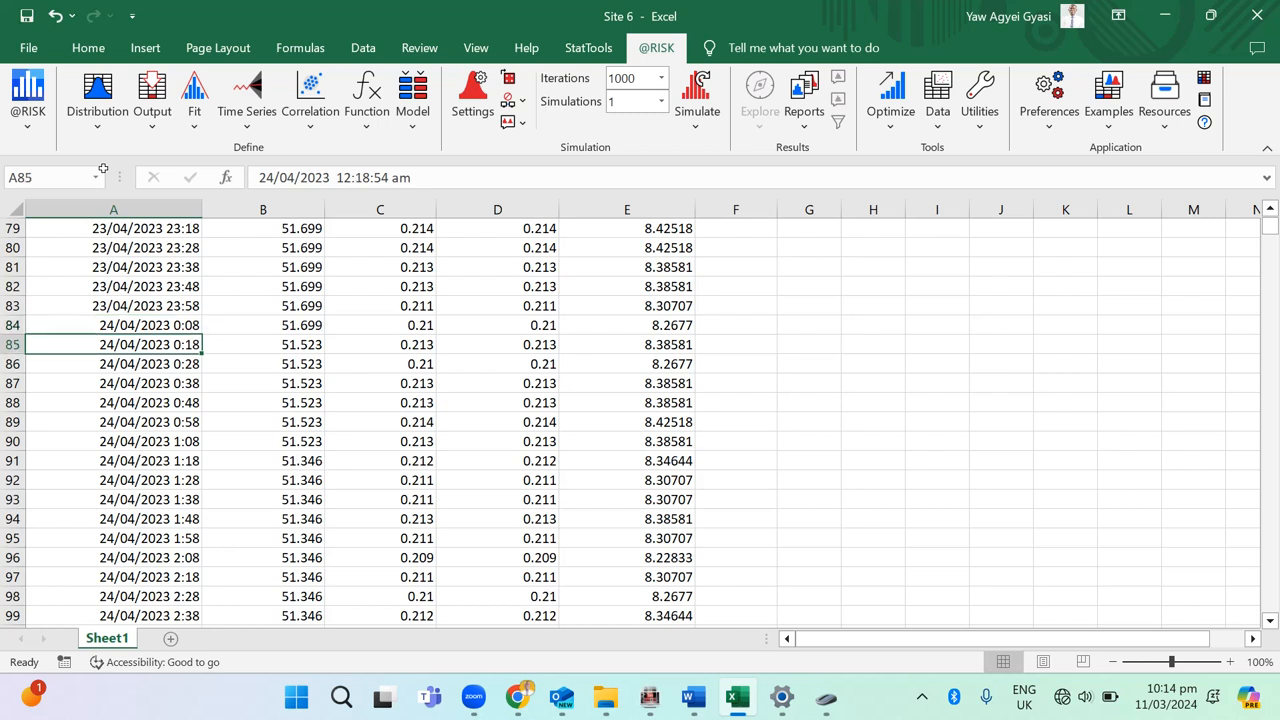
key(Down)
key(Down)
key(Down)
key(Down)
key(Down)
key(Down)
key(Down)
key(Down)
key(Down)
key(Down)
key(Down)
key(Down)
key(Down)
key(Down)
key(Down)
key(Down)
key(Down)
key(Down)
key(Down)
key(Down)
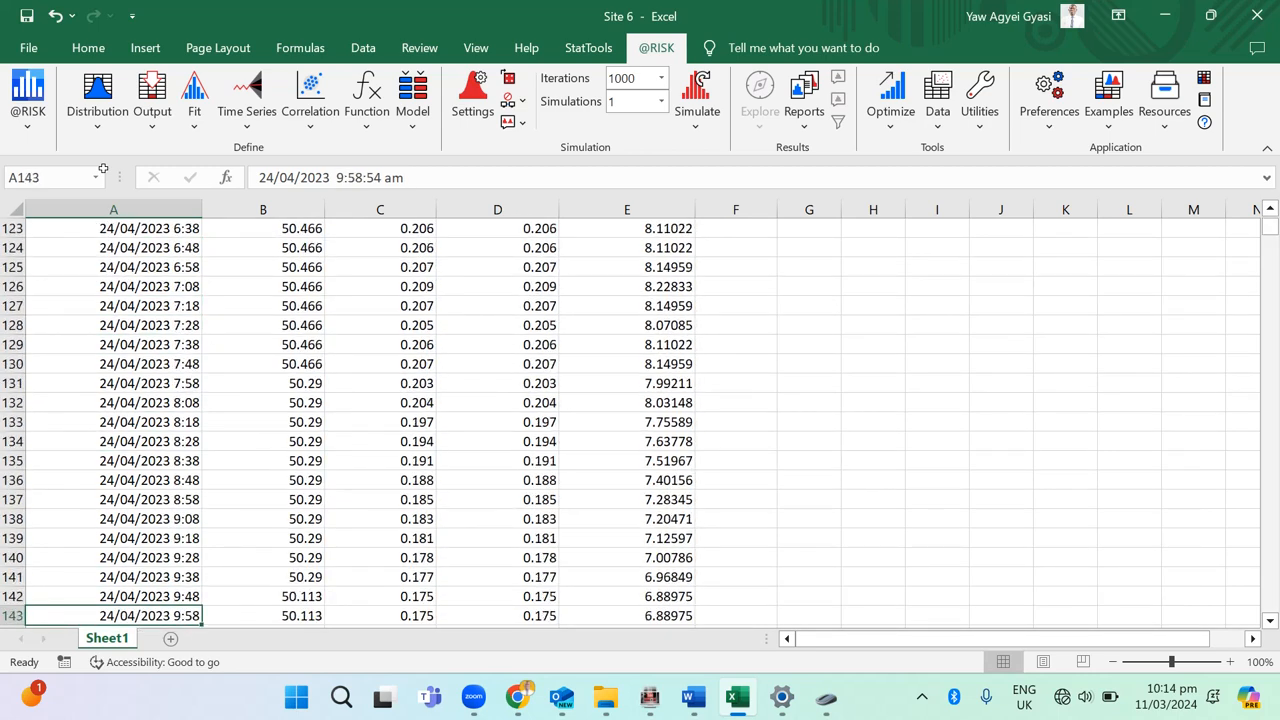
key(Down)
key(Down)
key(Down)
key(Down)
key(Down)
key(Down)
key(Down)
key(Down)
key(Down)
key(Down)
key(Down)
key(Down)
key(Down)
key(Down)
key(Down)
key(Down)
key(Down)
key(Down)
key(Down)
key(Down)
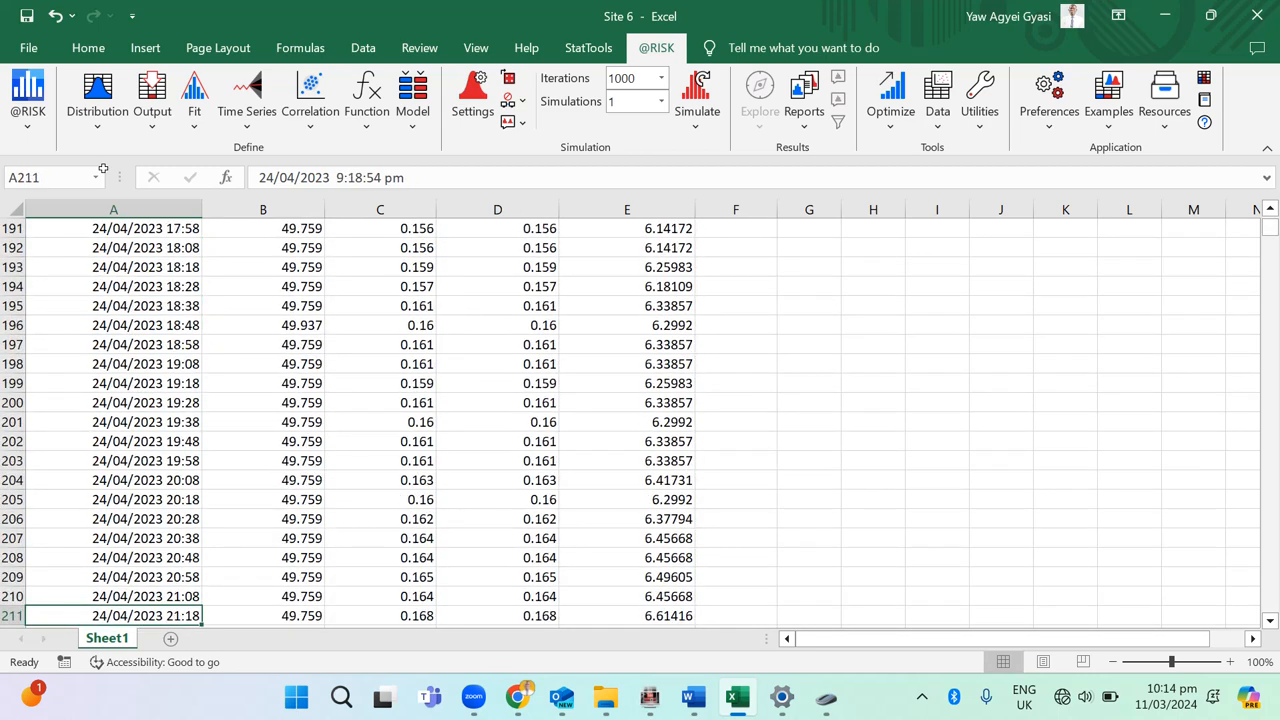
key(Up)
key(Up)
key(Up)
key(Up)
key(Up)
key(Up)
key(Up)
key(Up)
key(Up)
key(Up)
key(Up)
key(Up)
key(Up)
key(Up)
key(Up)
key(Up)
key(Up)
key(Up)
key(Up)
key(Up)
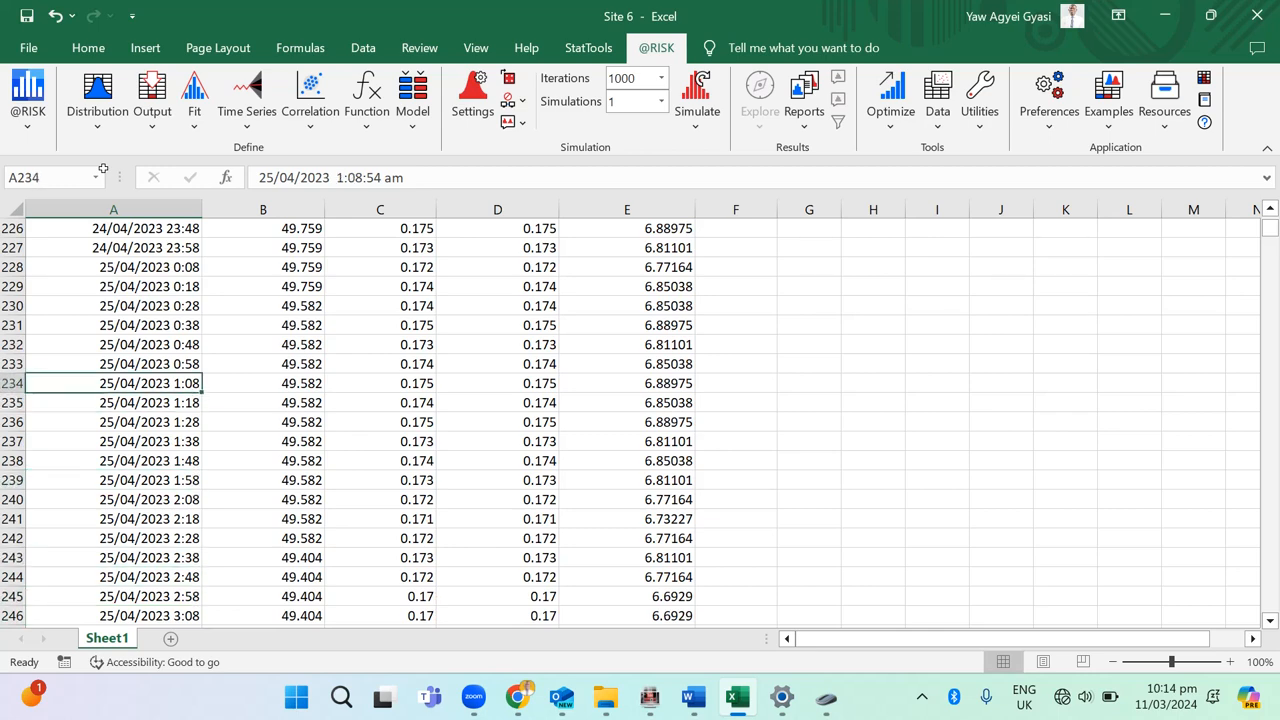
key(Down)
key(Down)
key(Down)
key(Down)
key(Down)
key(Down)
key(Down)
key(Down)
key(Down)
key(Down)
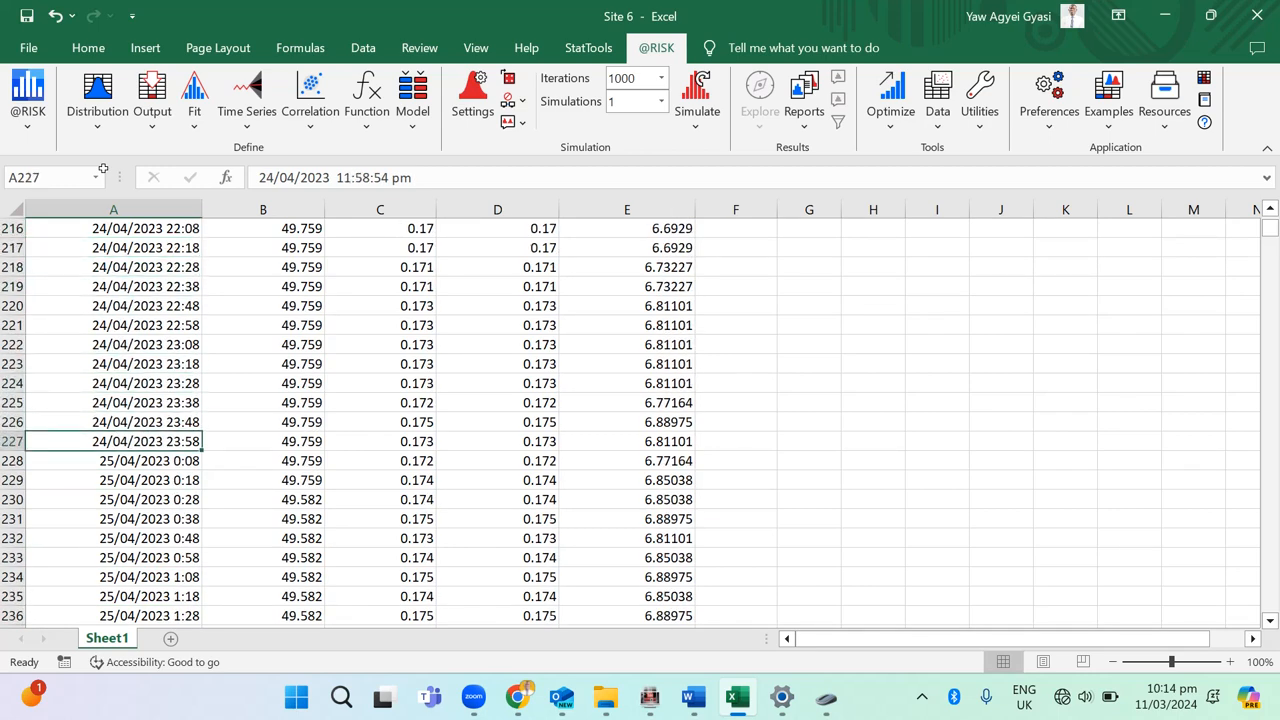
Step: Select the entire dataset from the header in A1 down to the last record in row 30597
scroll(325, 193, up, 20)
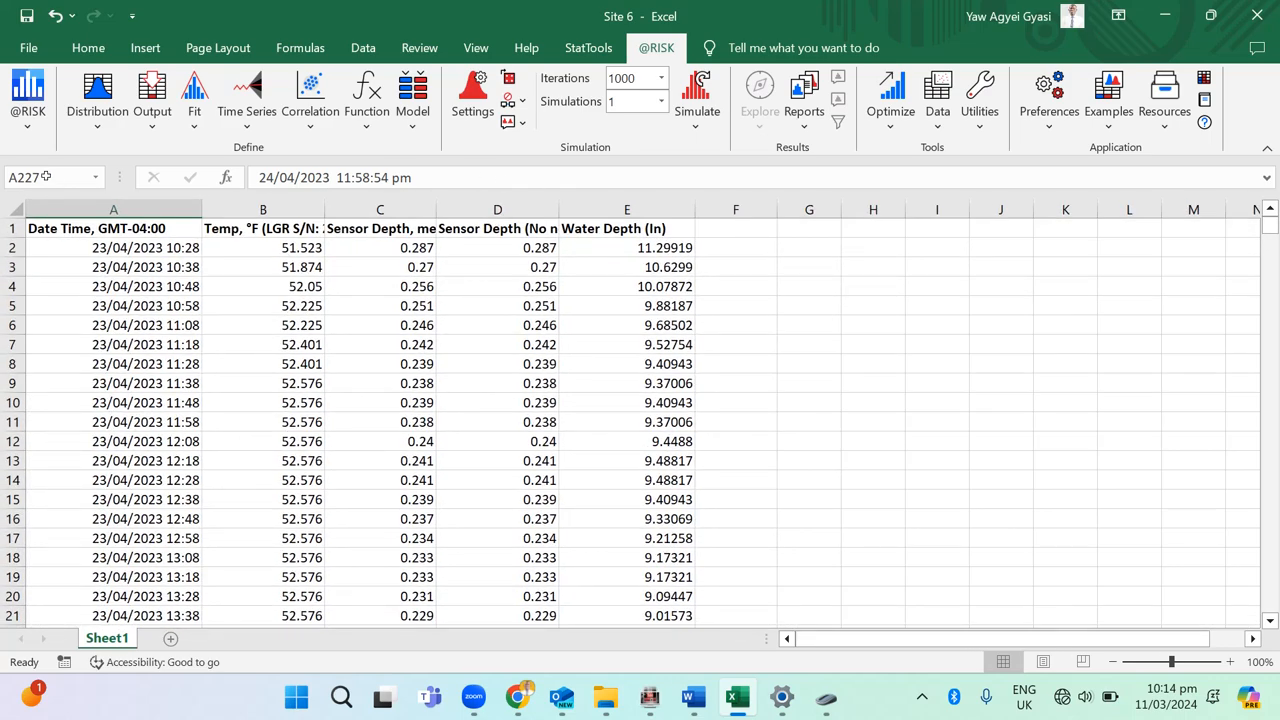
key(ctrl+Home)
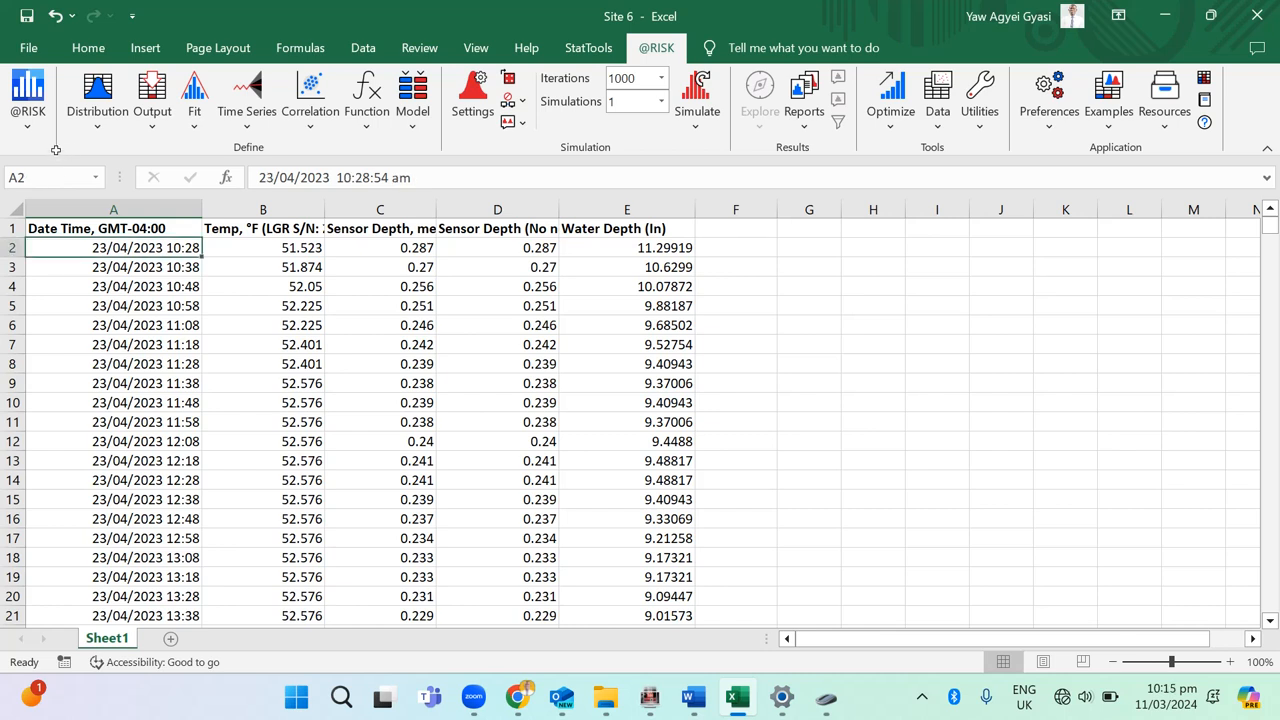
key(Up)
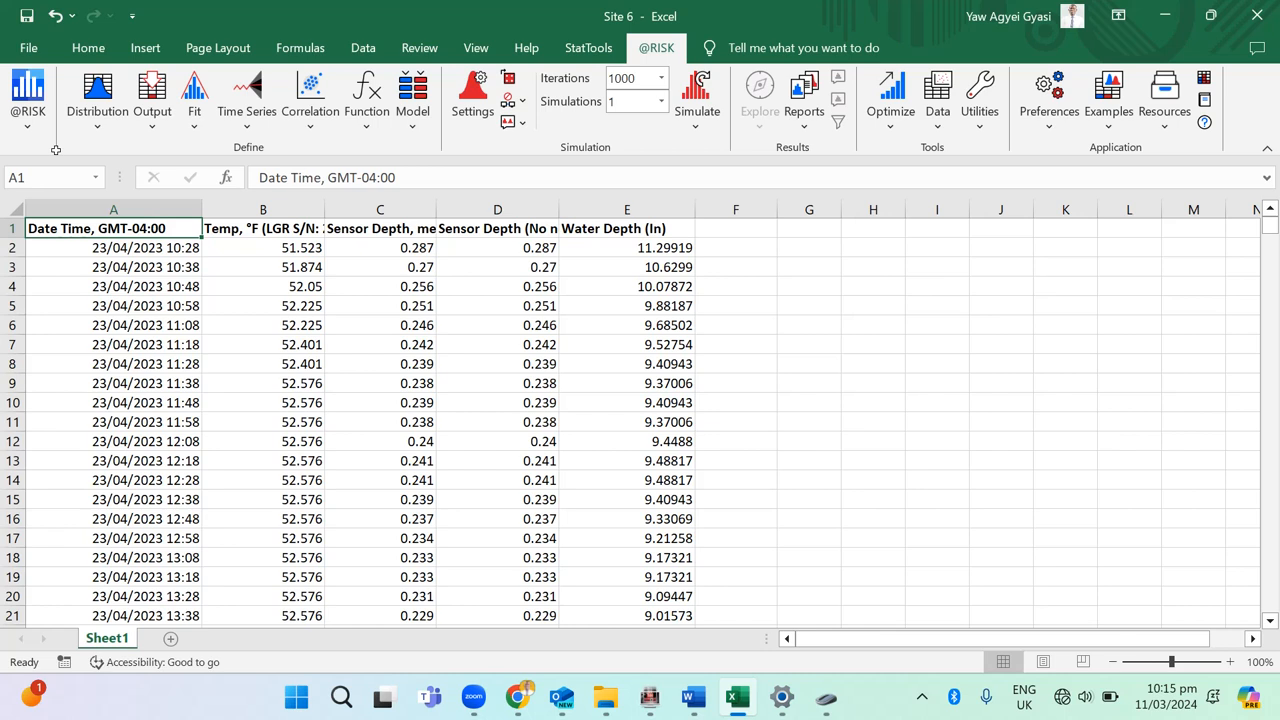
key(shift+Right)
key(shift+Right)
key(shift+Right)
key(shift+Right)
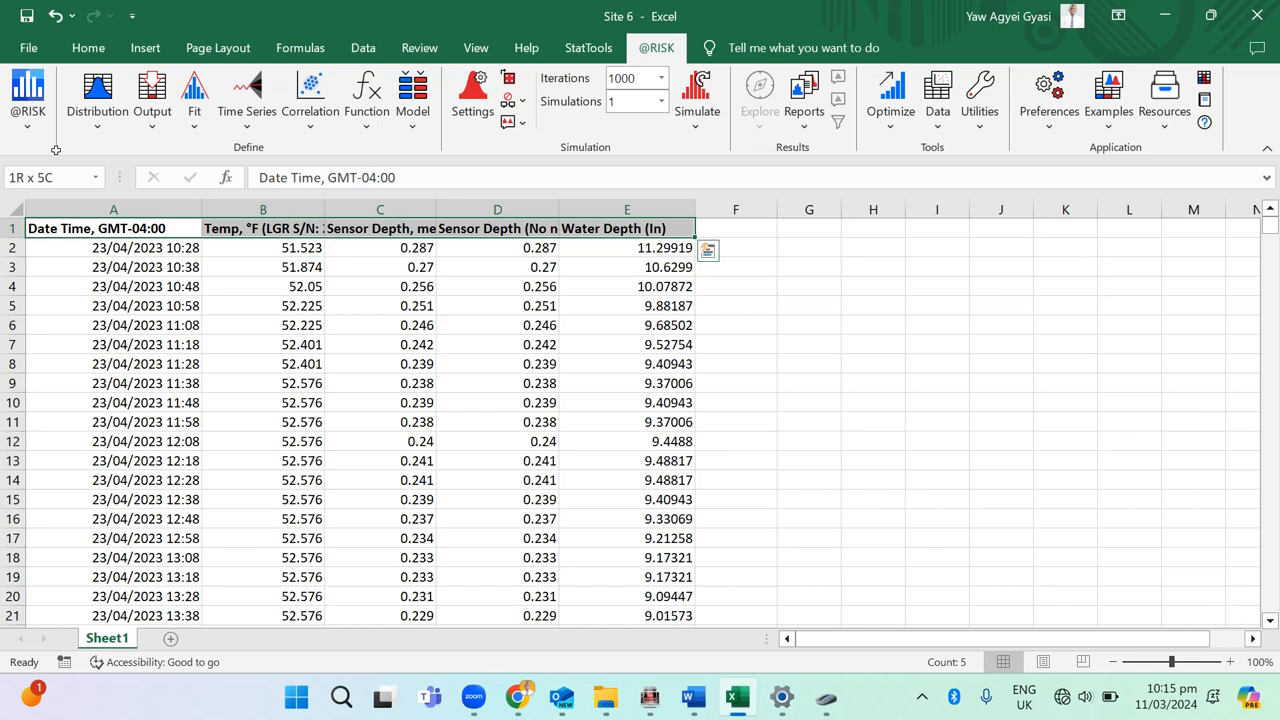
key(shift+Down)
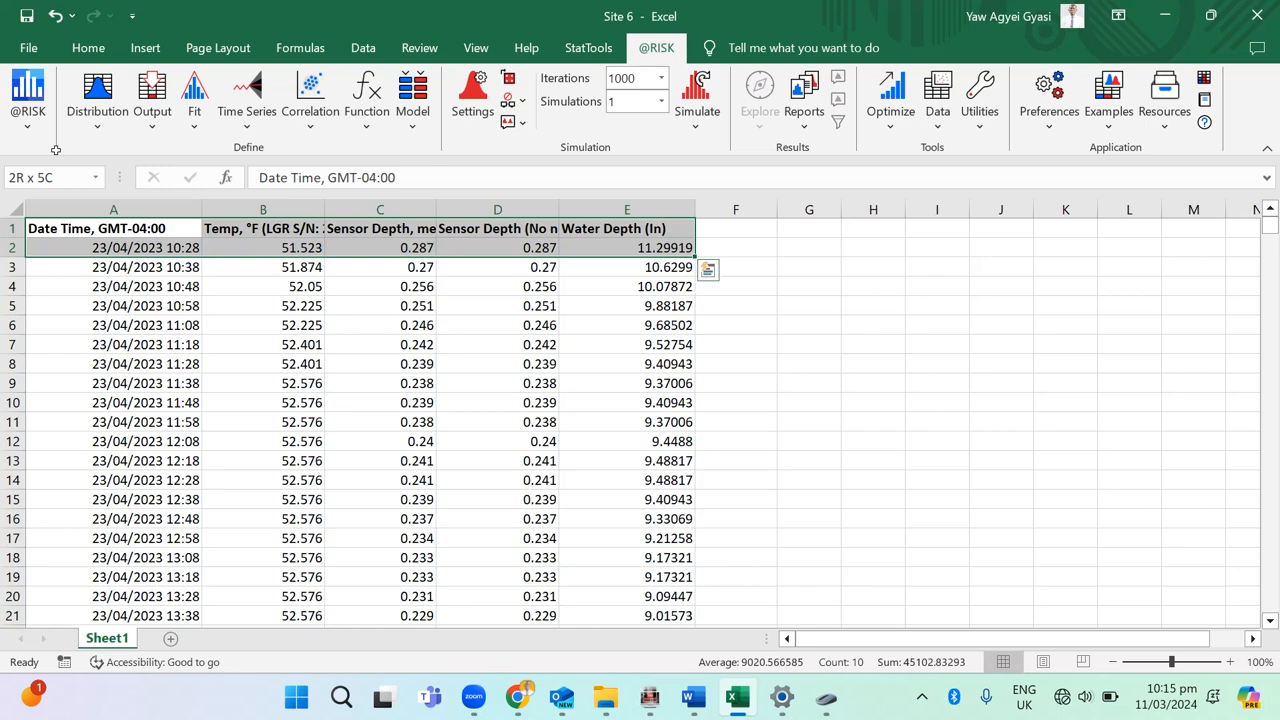
key(ctrl+shift+End)
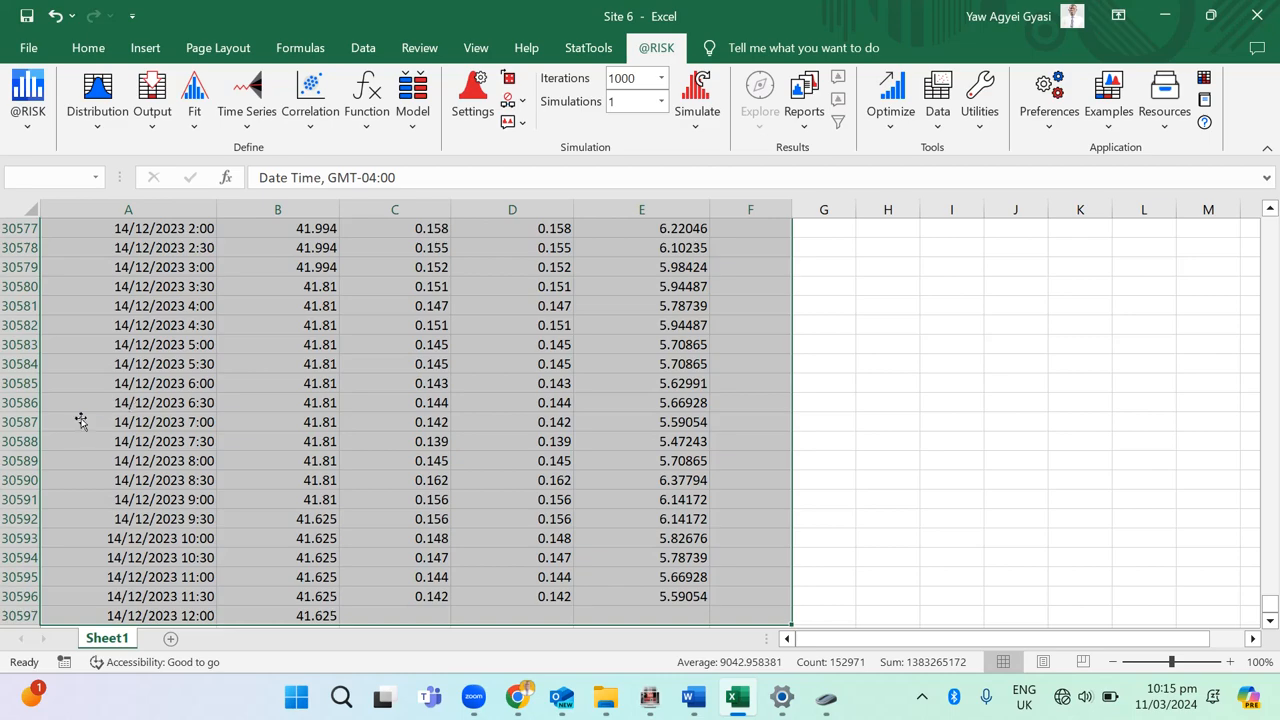
Step: Insert a PivotTable on a new worksheet from the range Sheet1!$A$1:$E$30597
scroll(248, 405, up, 20)
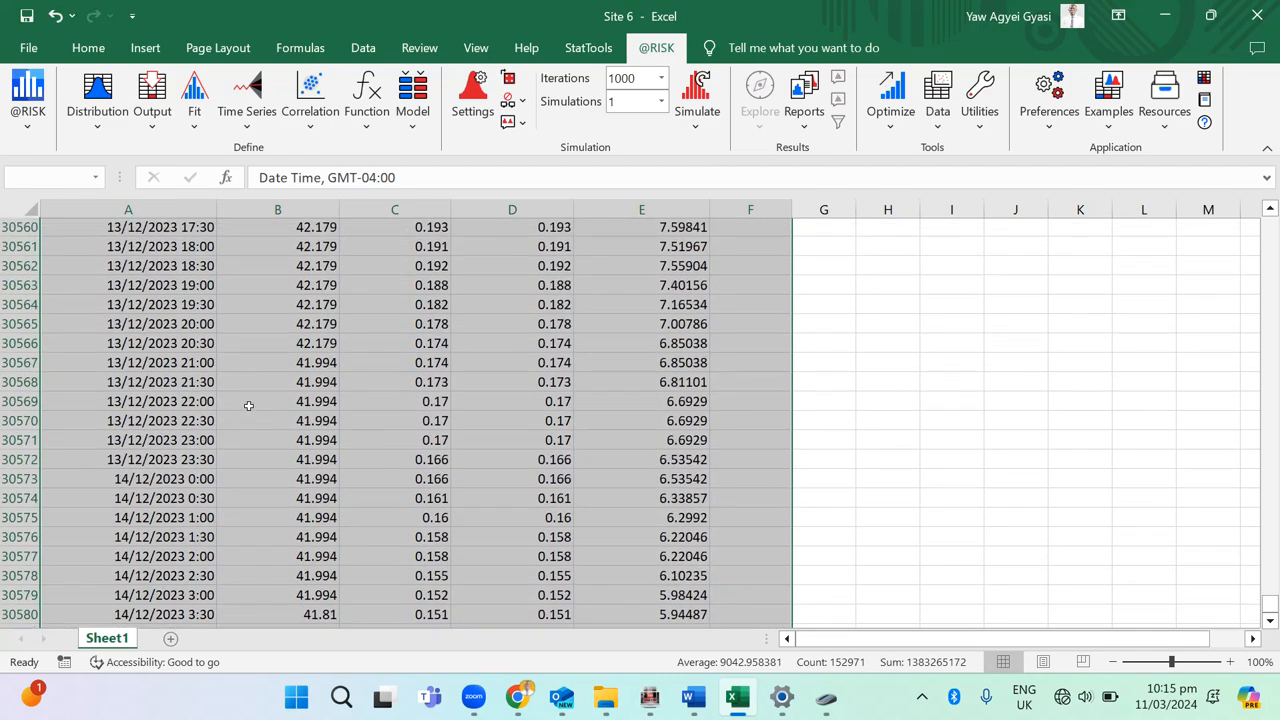
scroll(248, 405, up, 20)
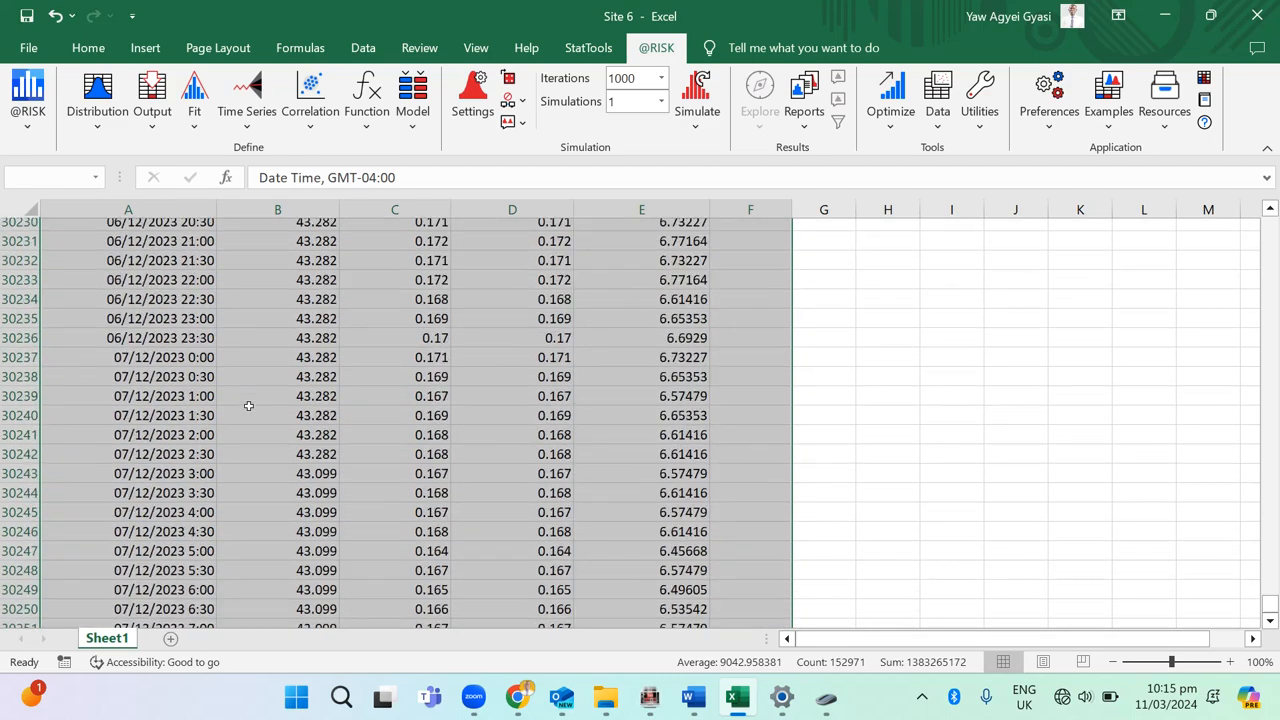
scroll(217, 334, up, 20)
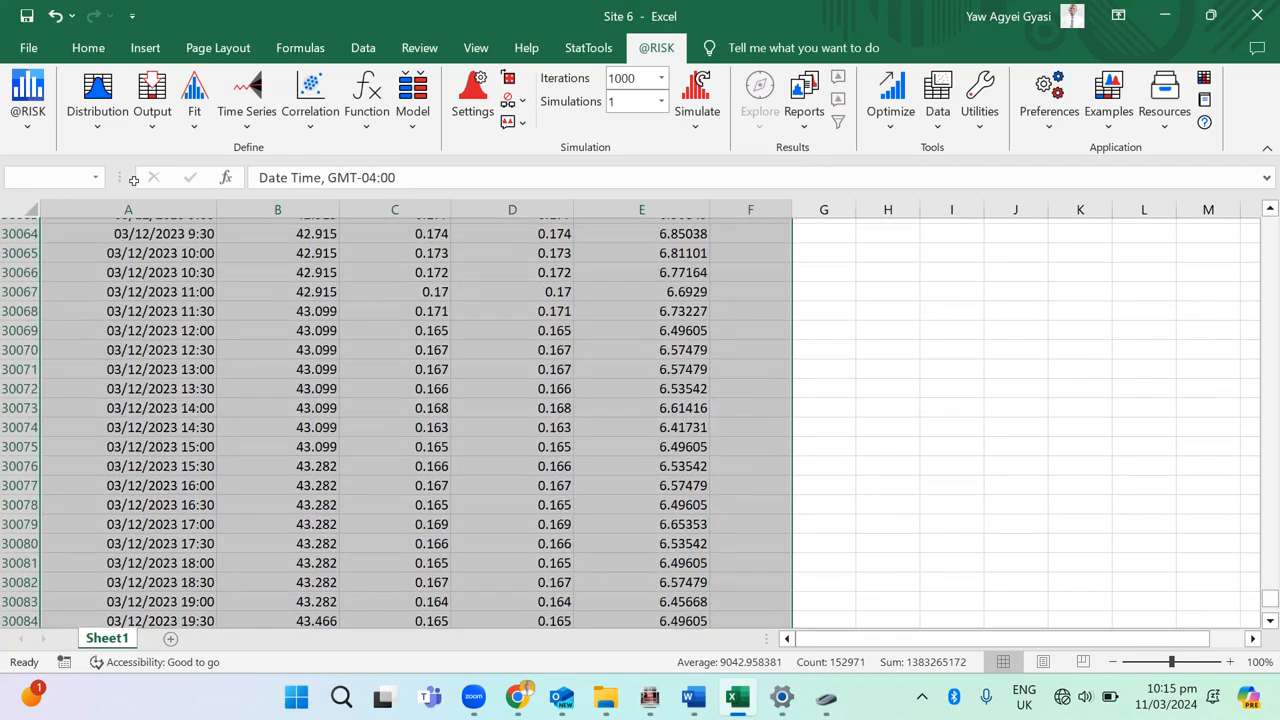
scroll(133, 180, up, 20)
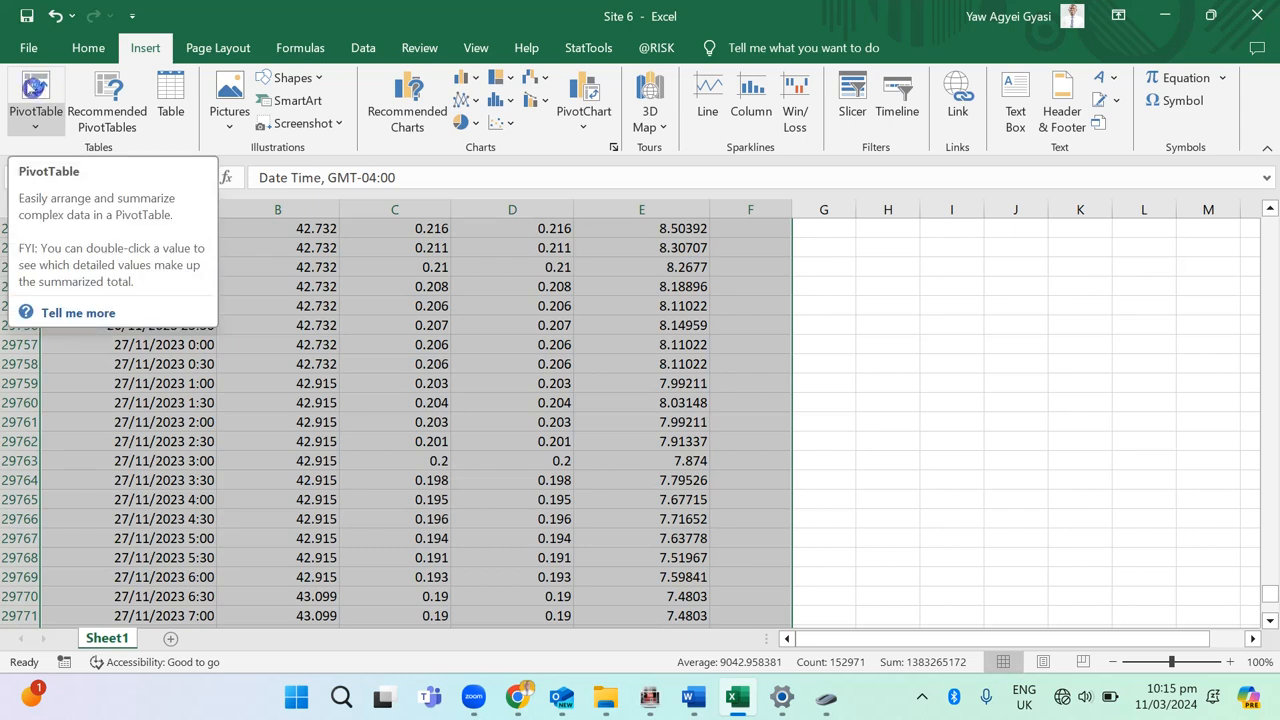
click(34, 88)
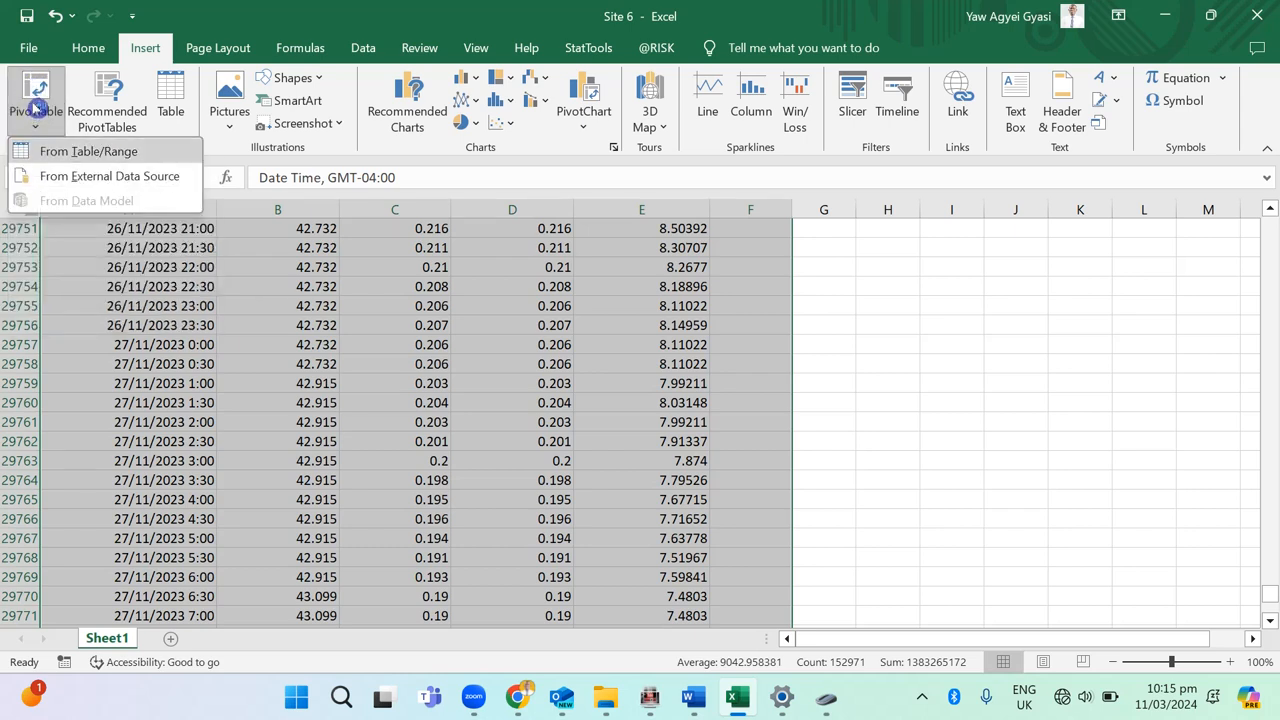
click(75, 151)
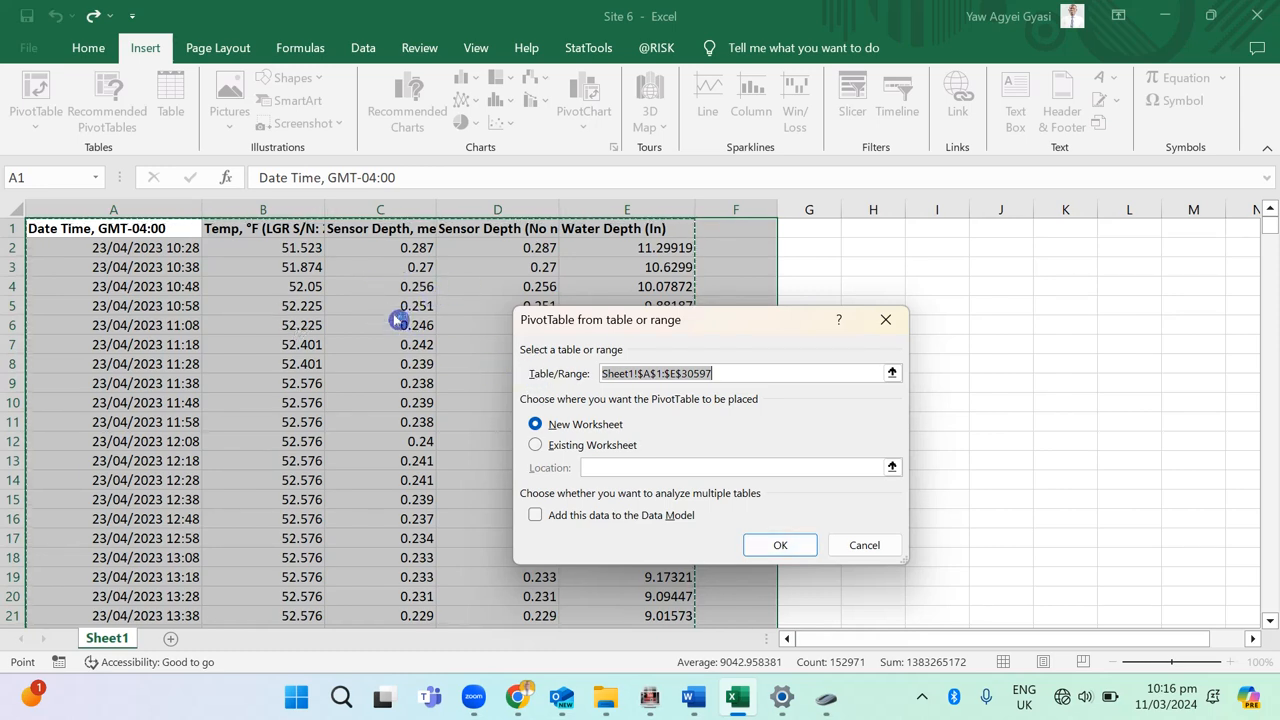
key(Tab)
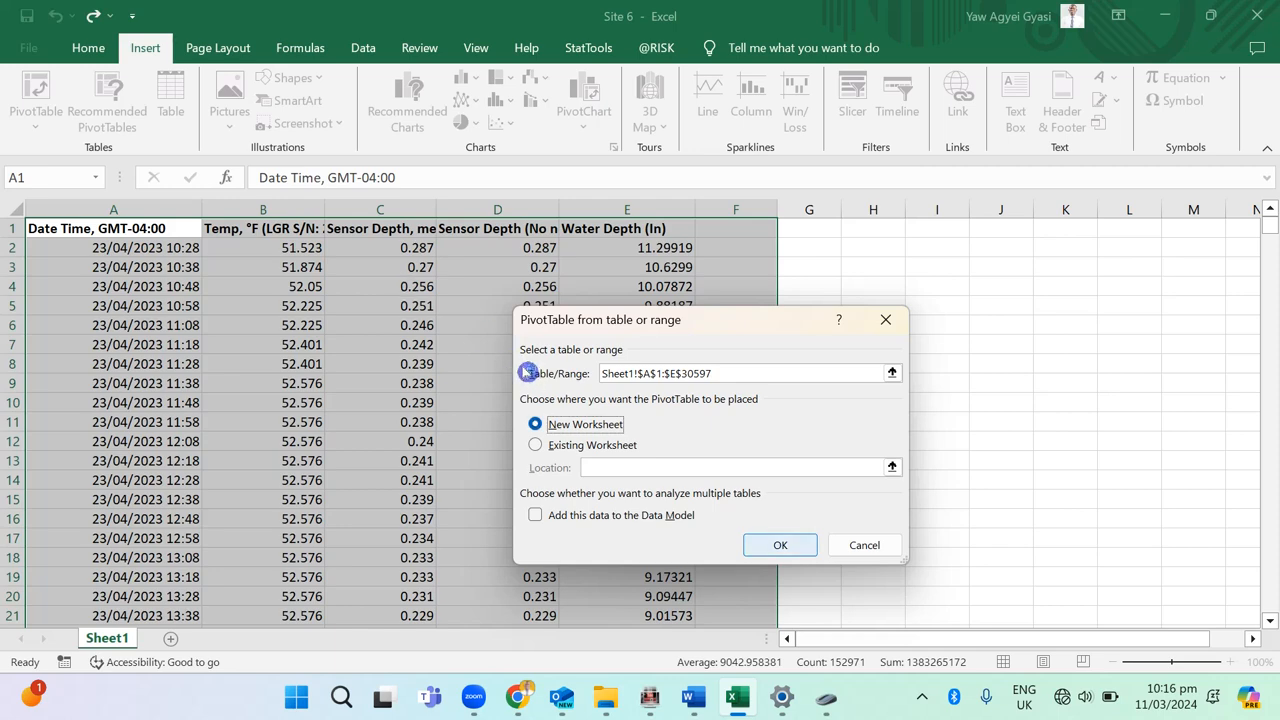
key(Return)
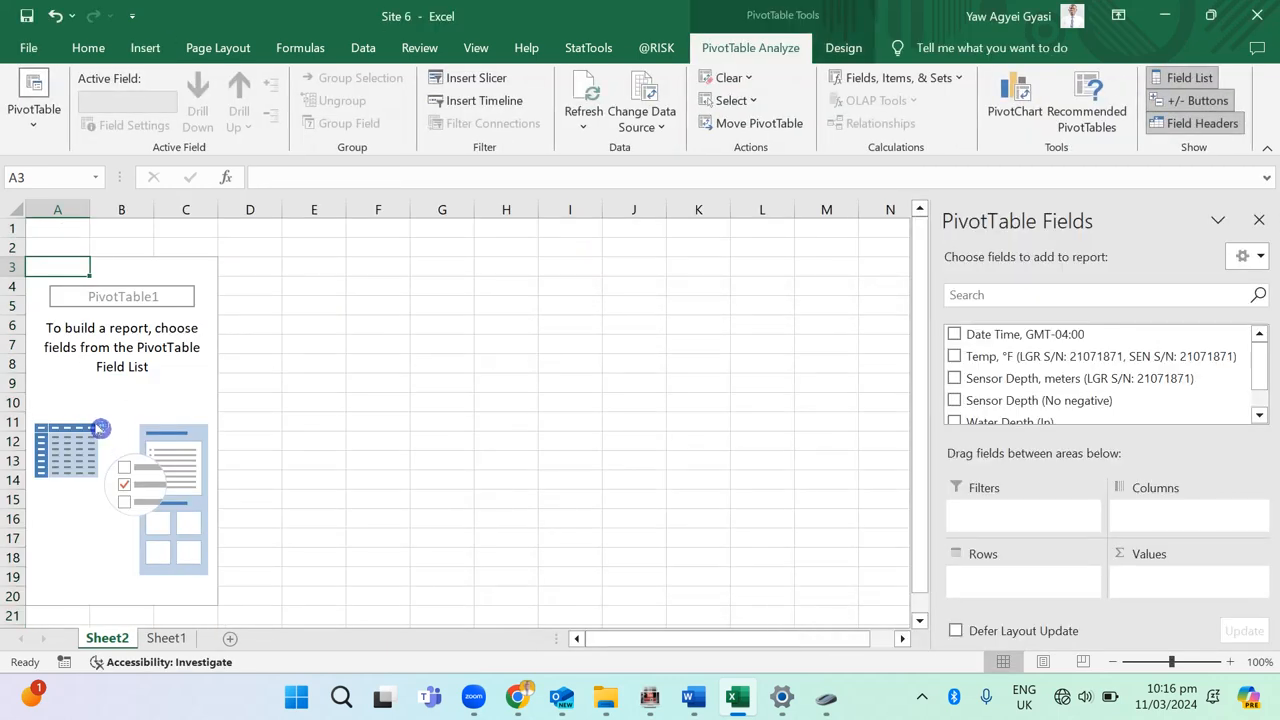
Step: Rename Sheet1 as "Raw Data" and the PivotTable's sheet as "Processed data"
click(166, 638)
text(Raw Data)
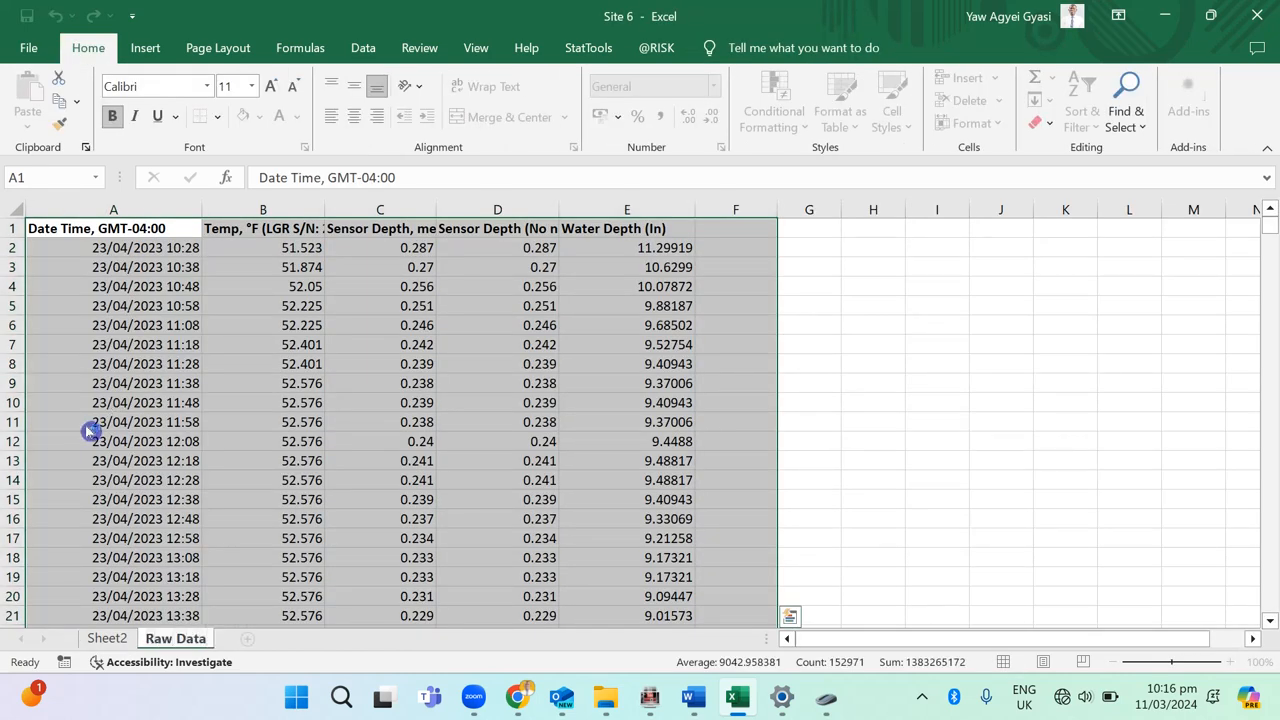
double_click(107, 638)
text(Pro)
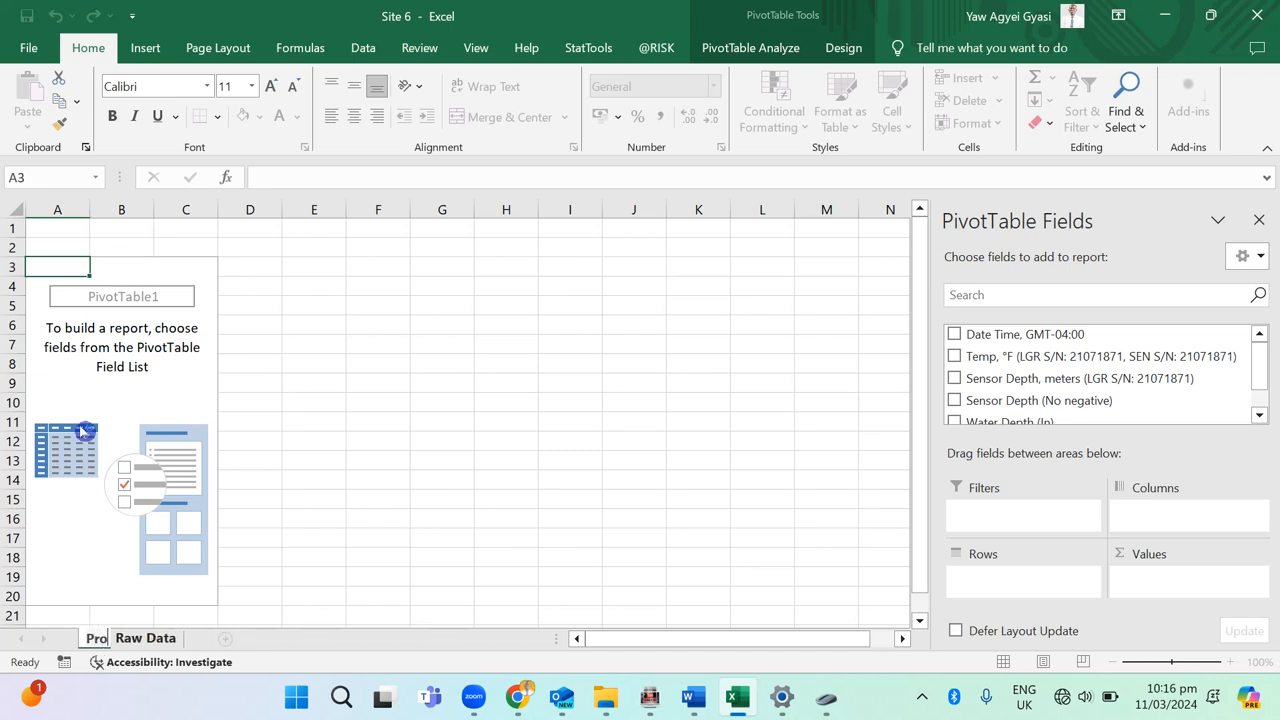
text(cessed data)
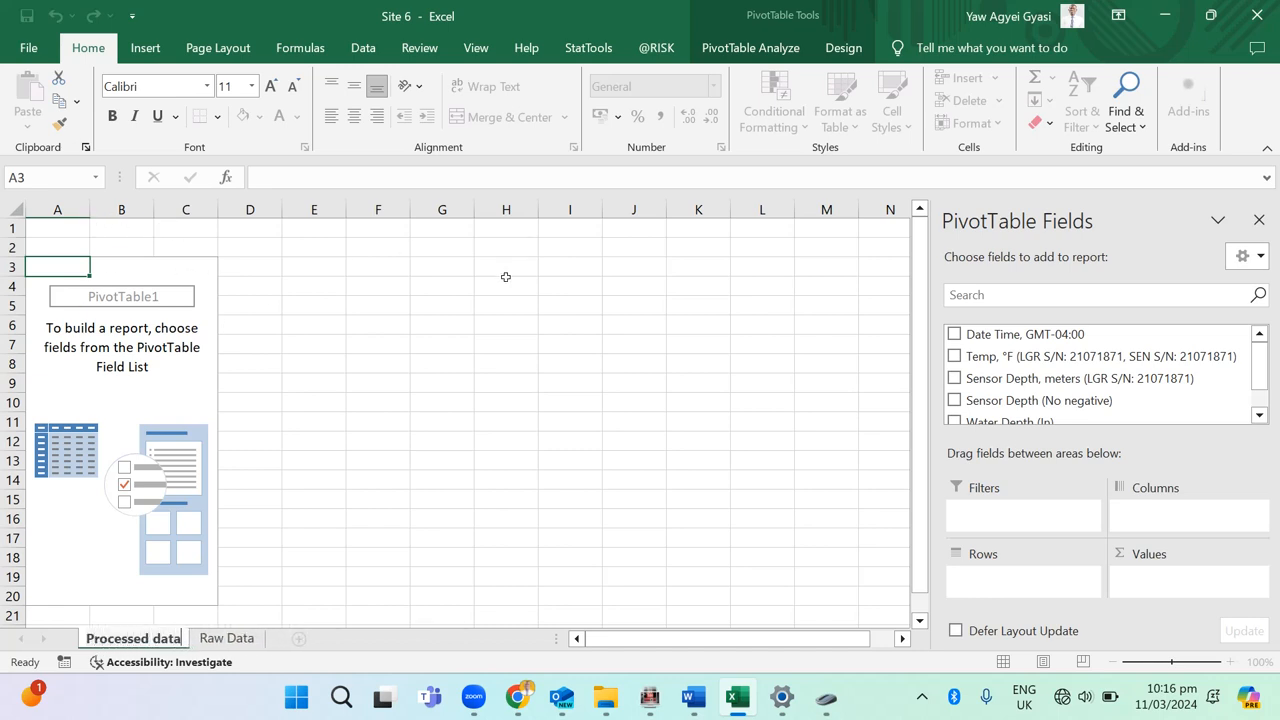
key(Return)
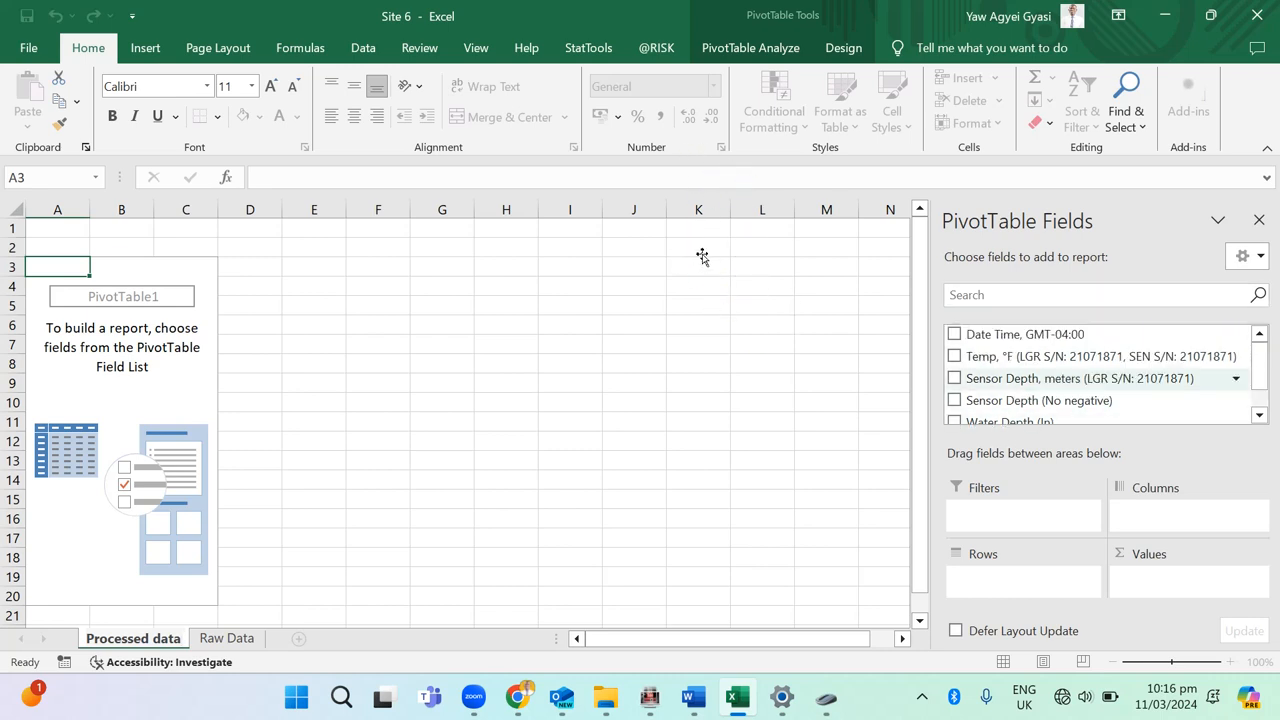
Step: Add the Date Time, GMT-04:00 field to the PivotTable's rows and the Temp, °F field to its values
drag(1014, 336, 1020, 583)
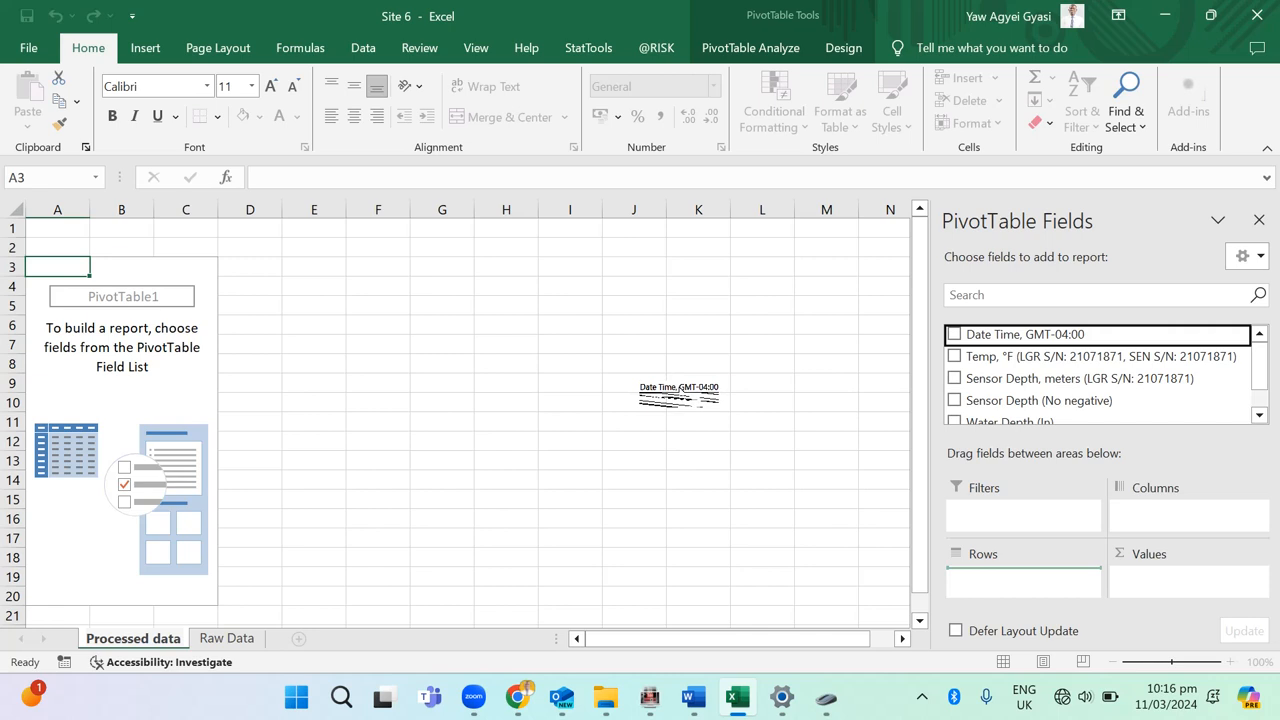
drag(680, 392, 684, 392)
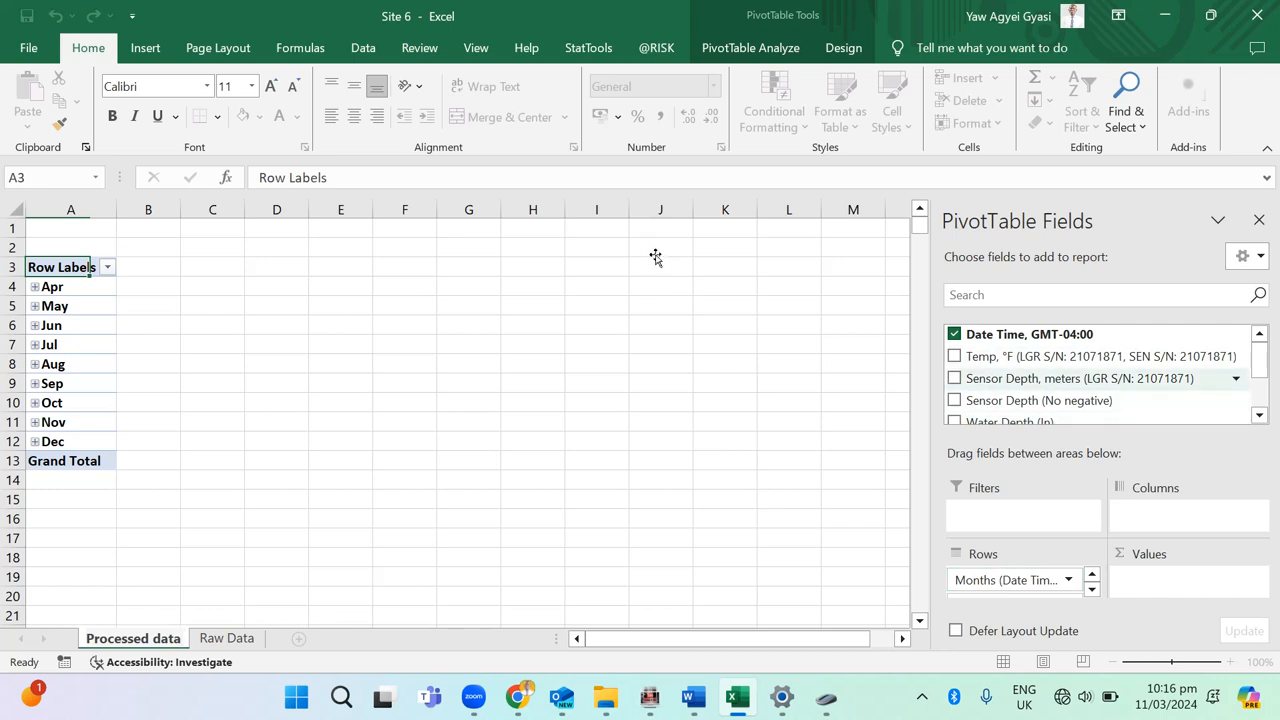
mouse_move(674, 241)
mouse_down()
mouse_move(780, 300)
mouse_move(794, 394)
mouse_up()
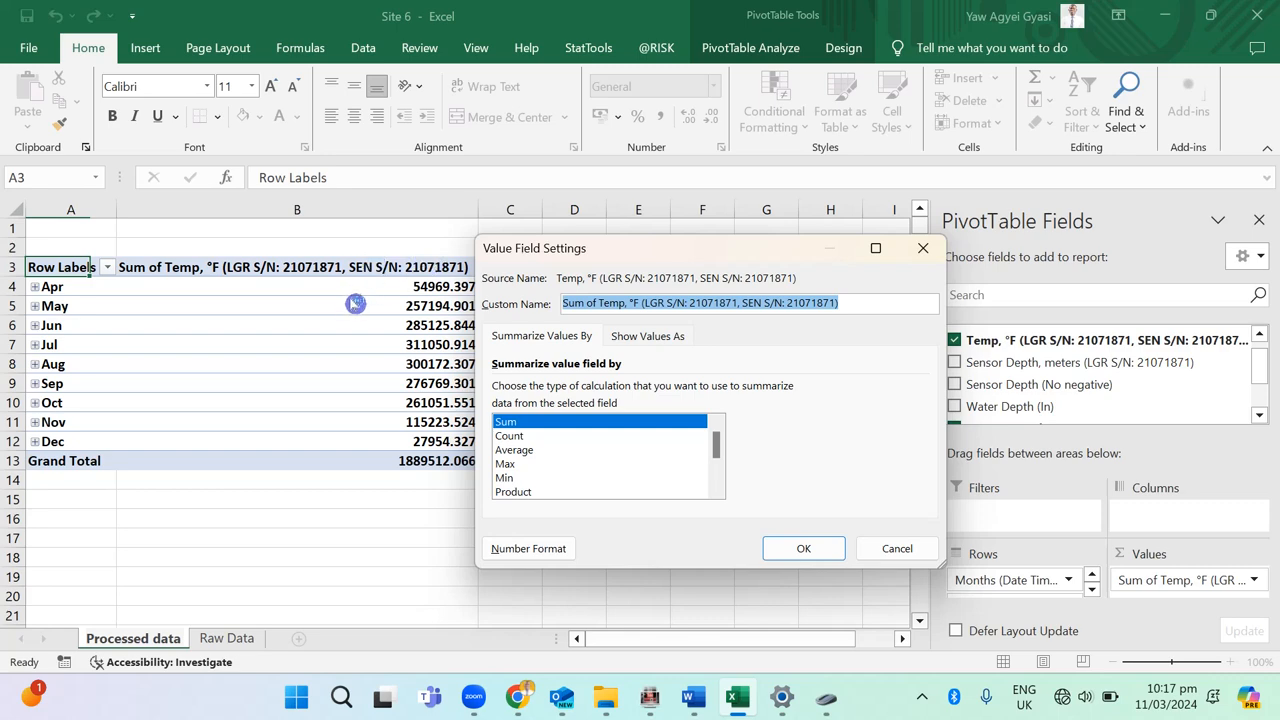
Step: Summarise the Temp, °F value field by Average
key(Down)
key(Down)
key(Return)
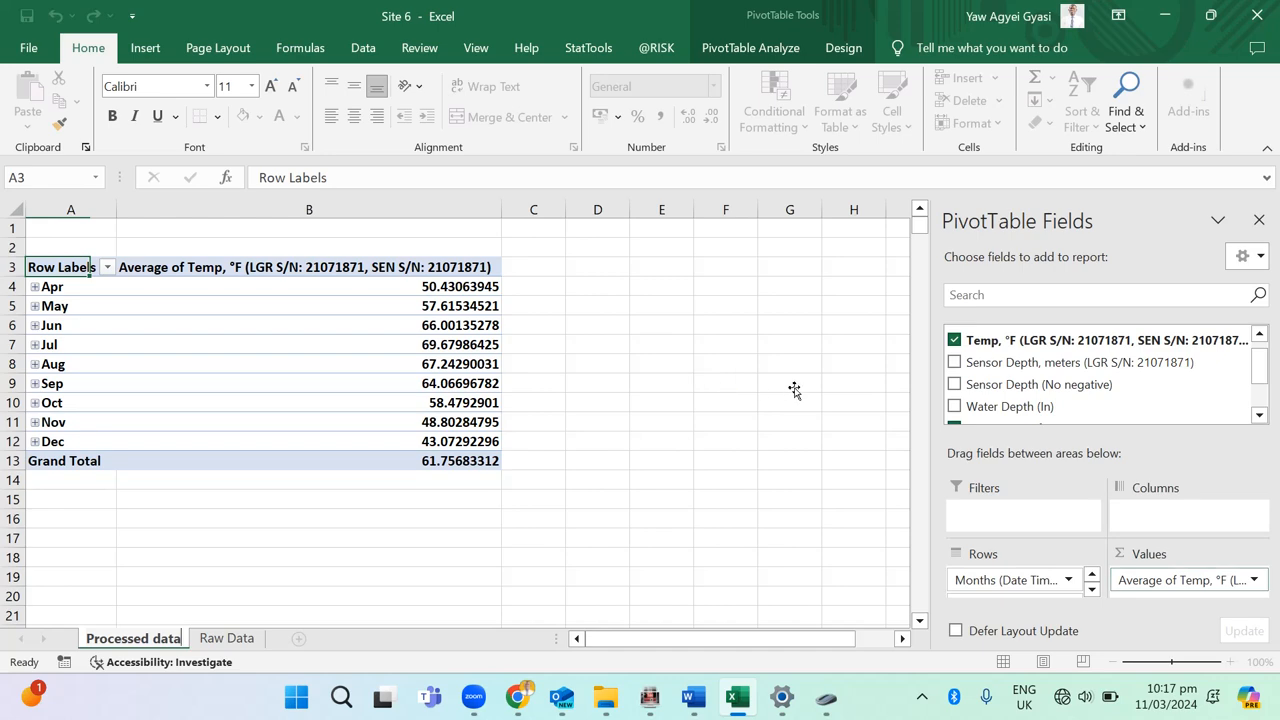
Step: Change the Temp, °F value field's summary calculation to Count
click(1190, 582)
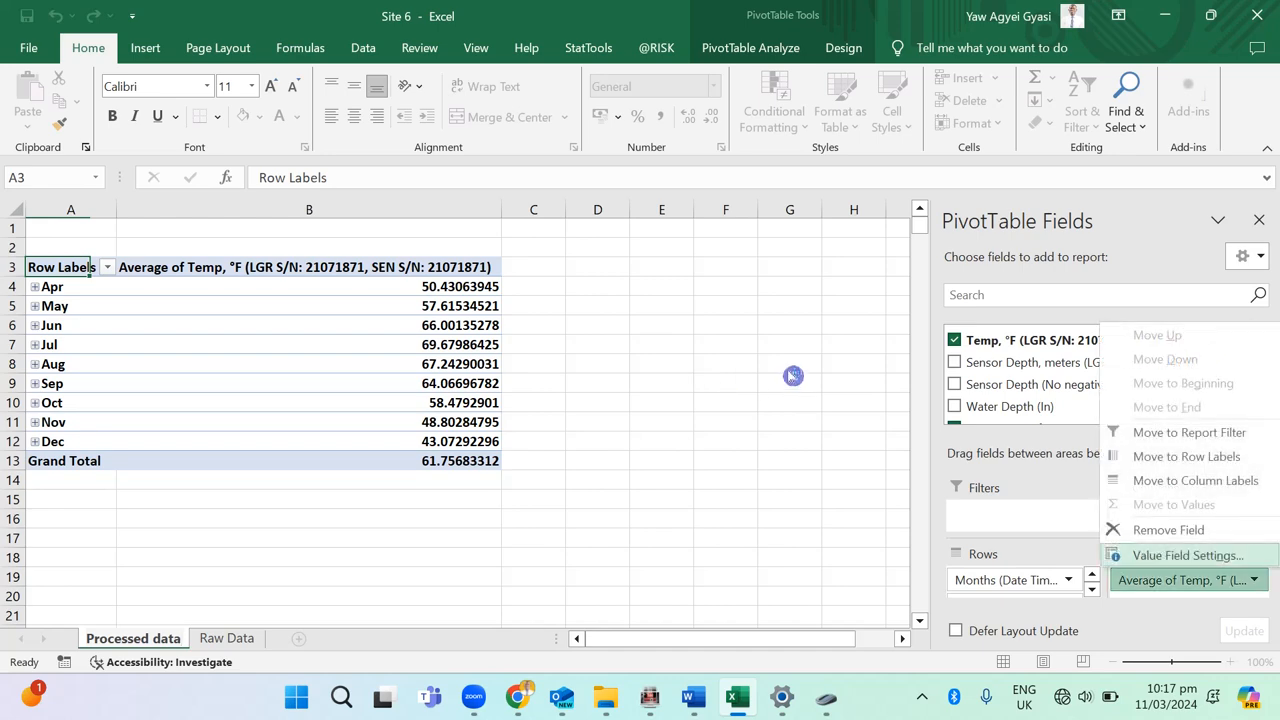
click(1188, 555)
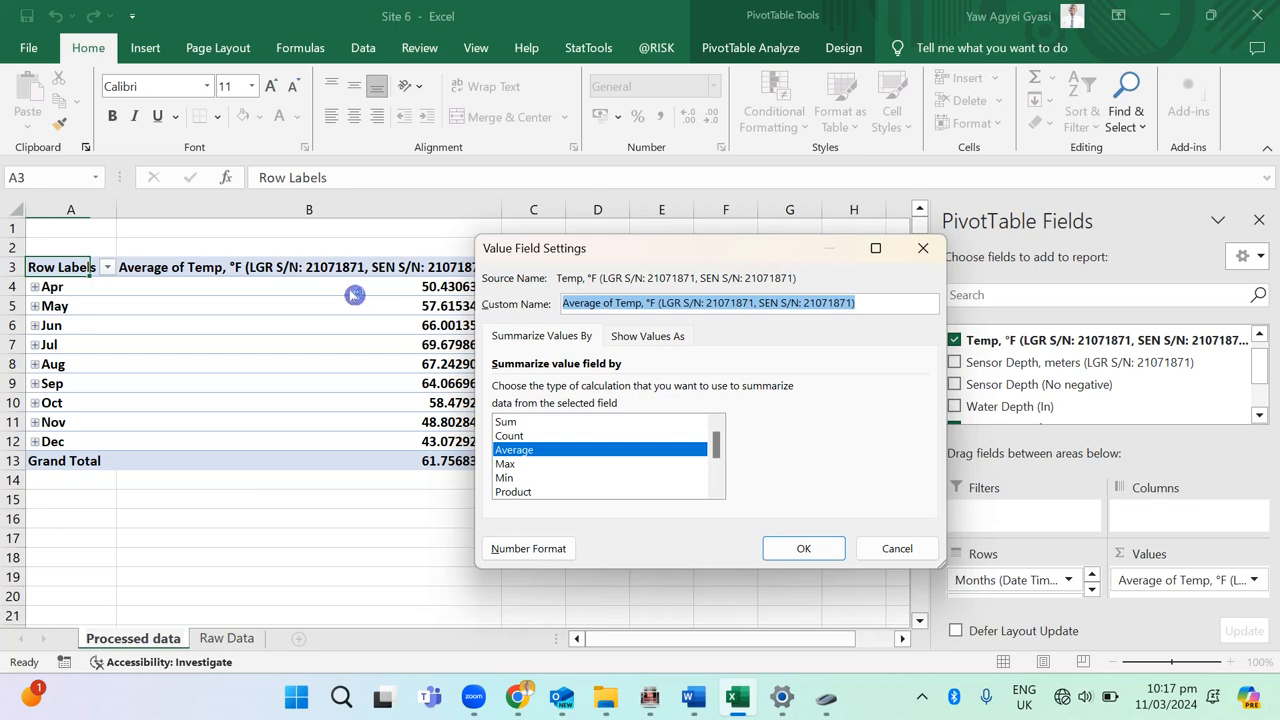
key(Up)
key(Return)
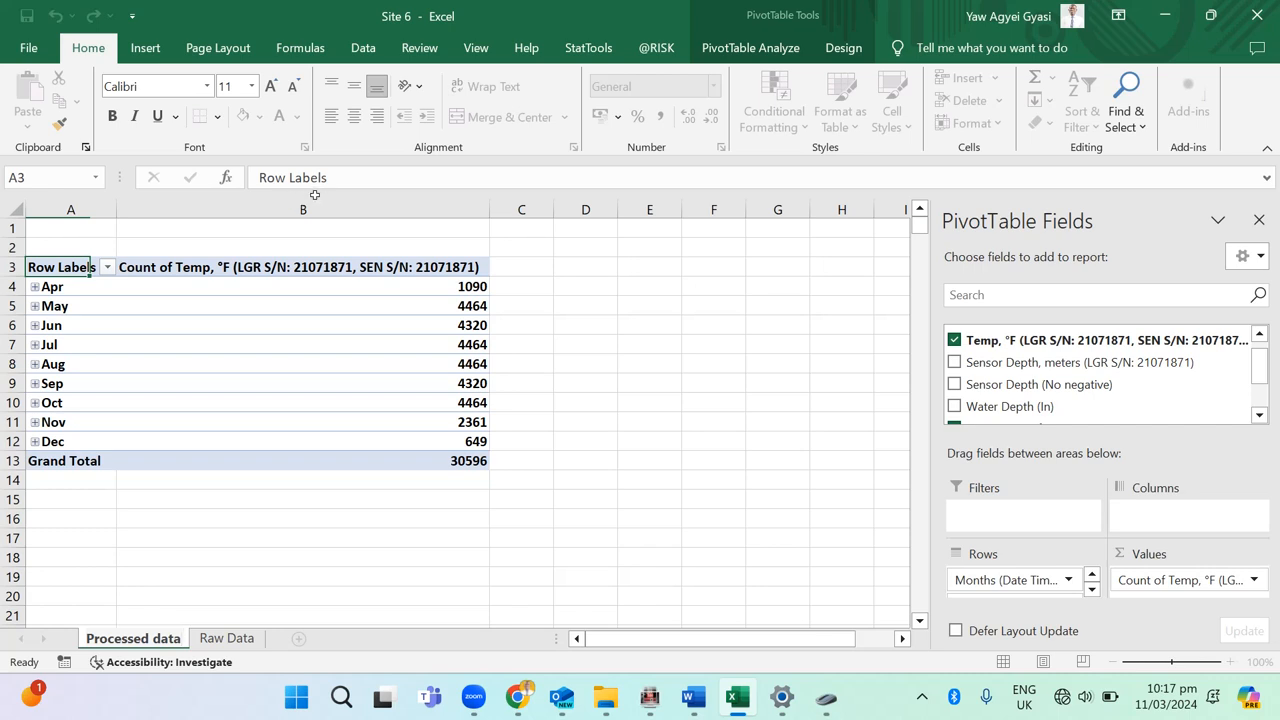
Step: Expand the Apr group to check the number of readings on 23-Apr, and collapse the day and month groups again
click(28, 287)
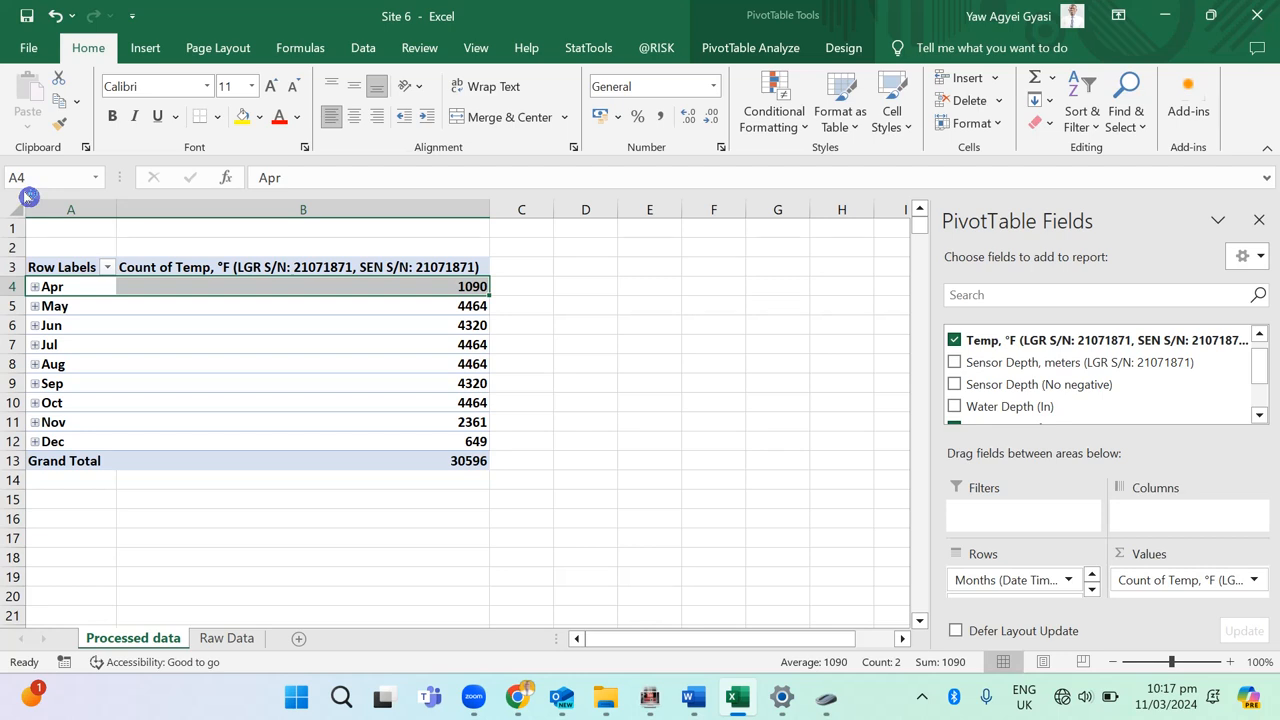
click(35, 287)
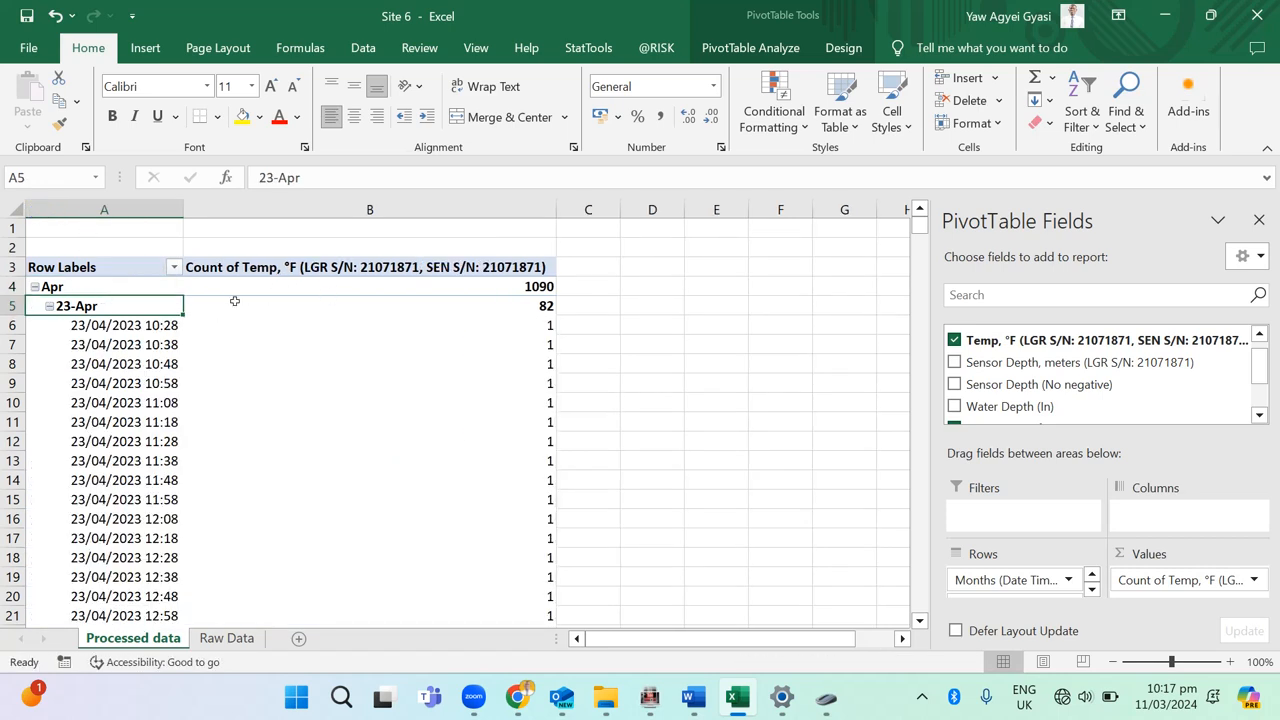
key(shift+Right)
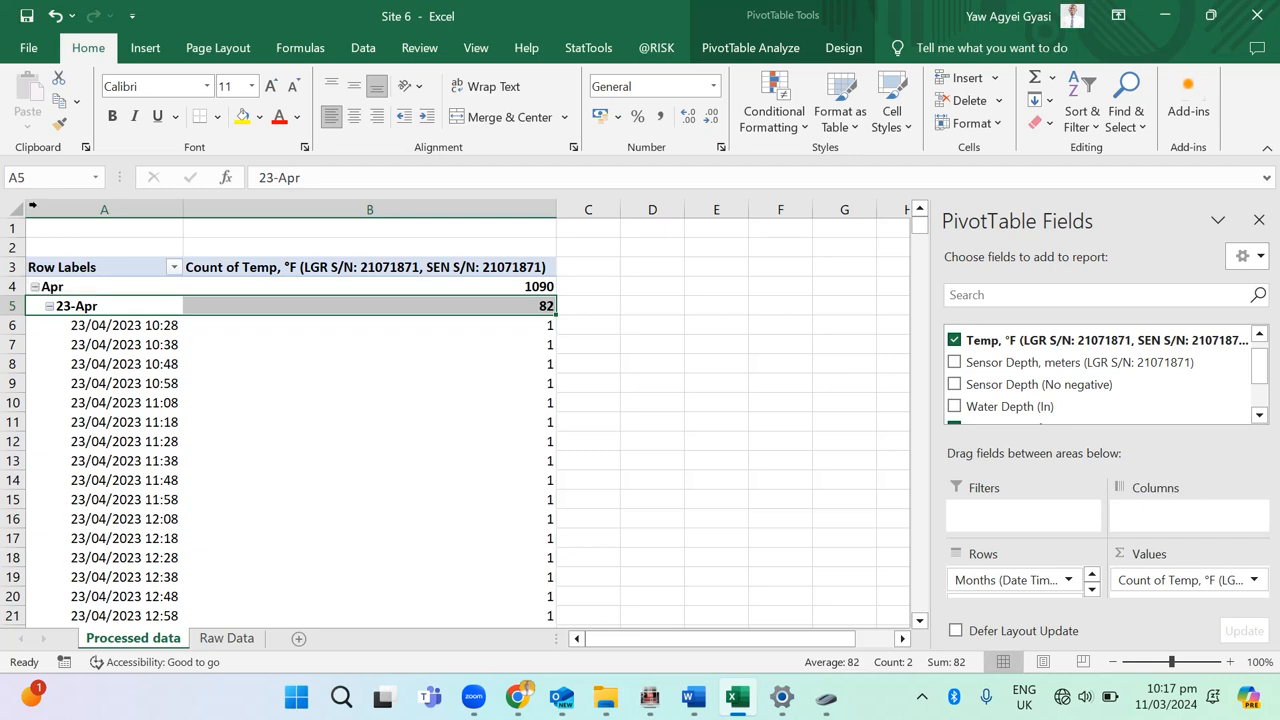
key(shift+Left)
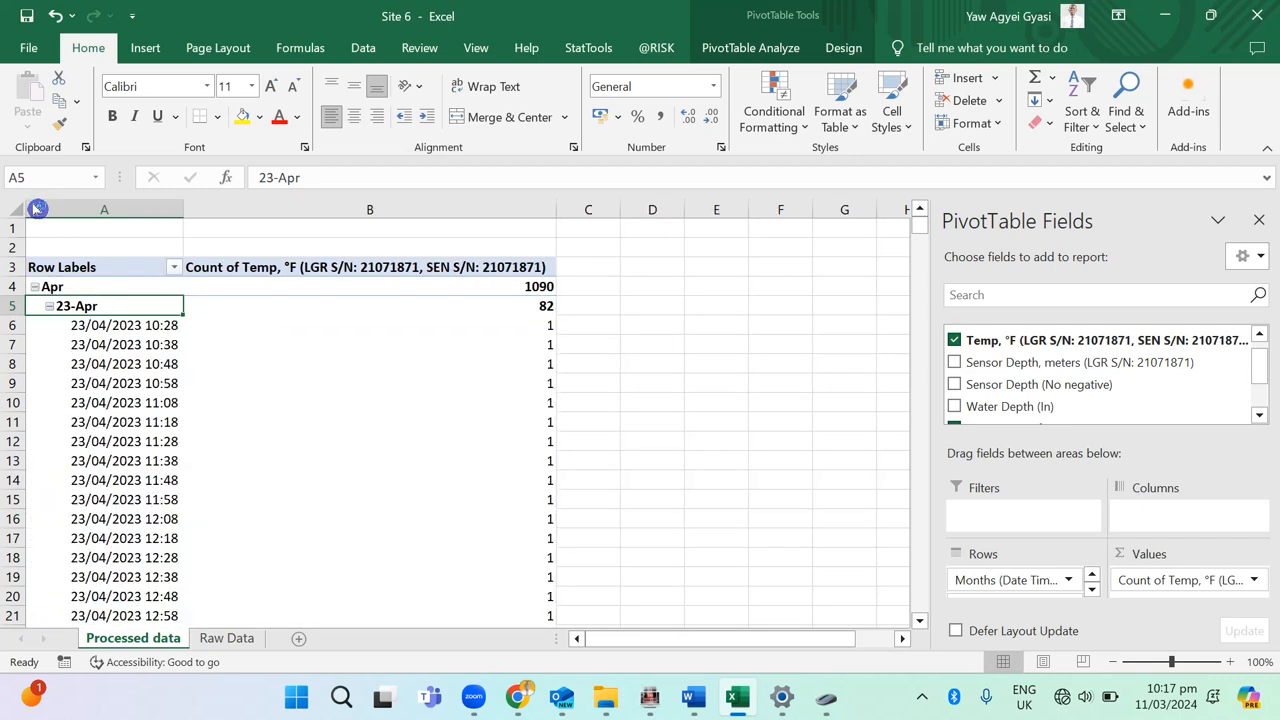
key(alt+shift+minus)
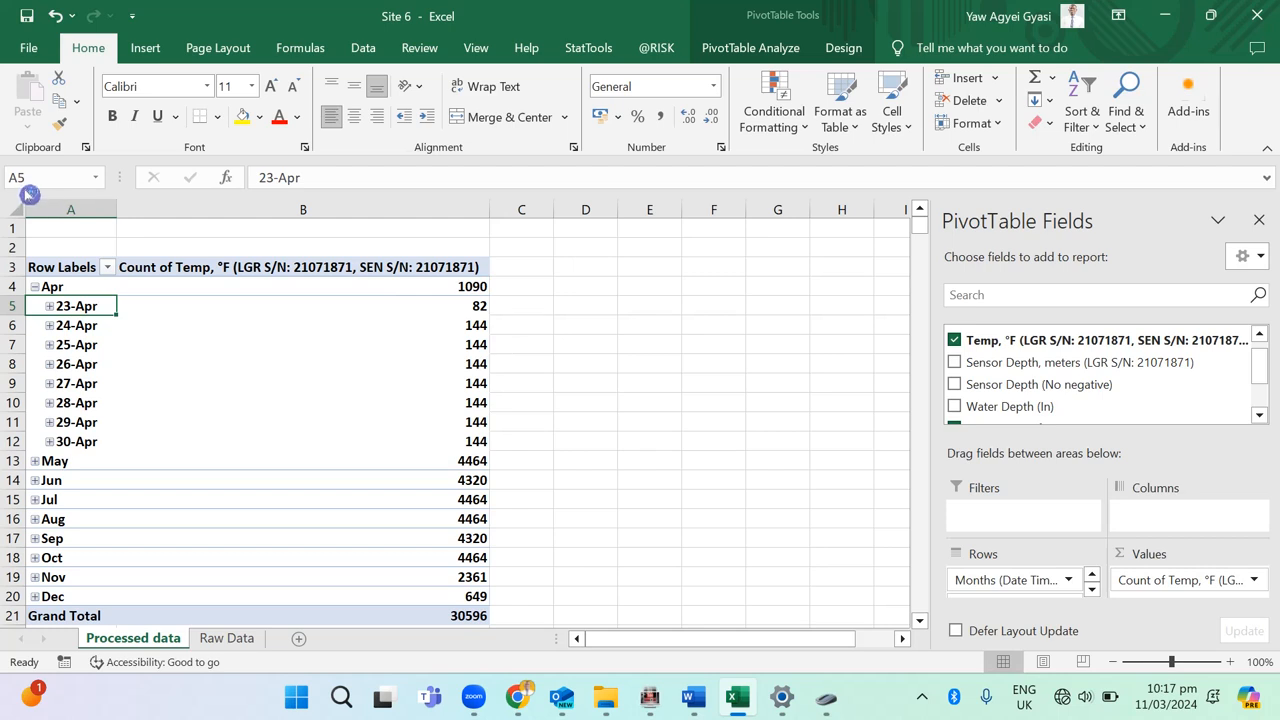
key(alt+shift+minus)
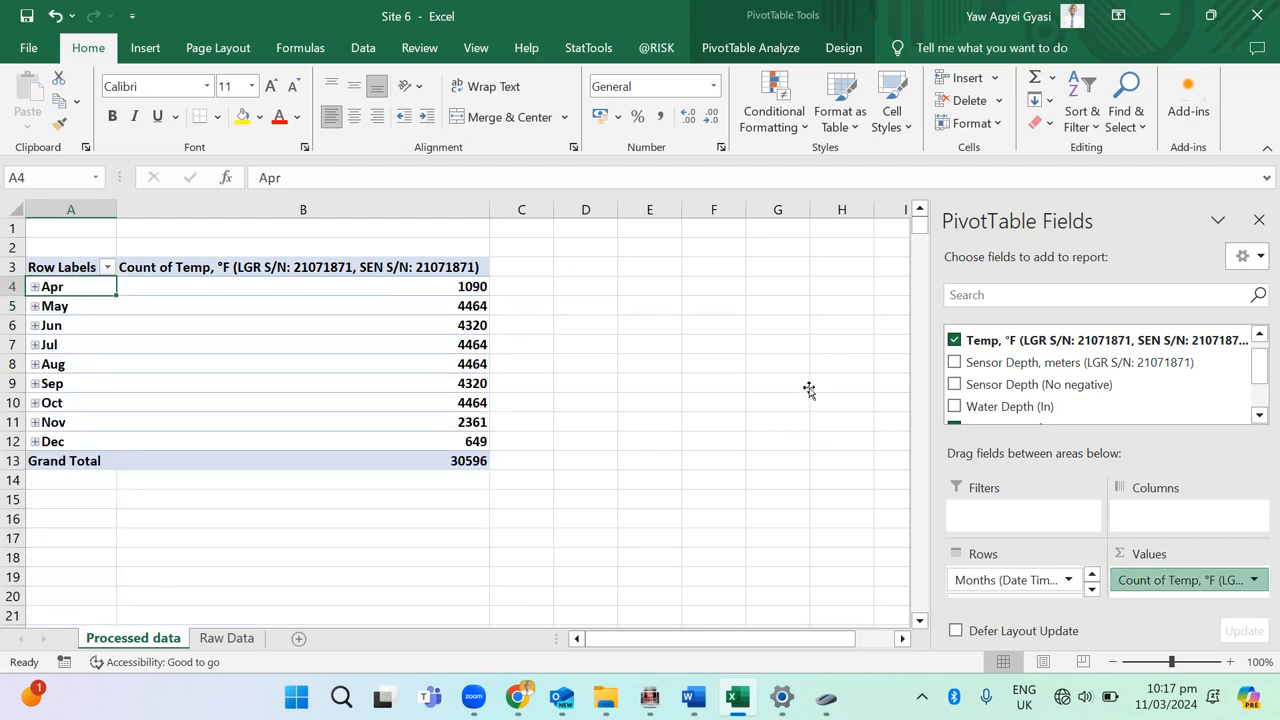
Step: Set the Temp, °F value field's summary calculation back to Average
click(1212, 581)
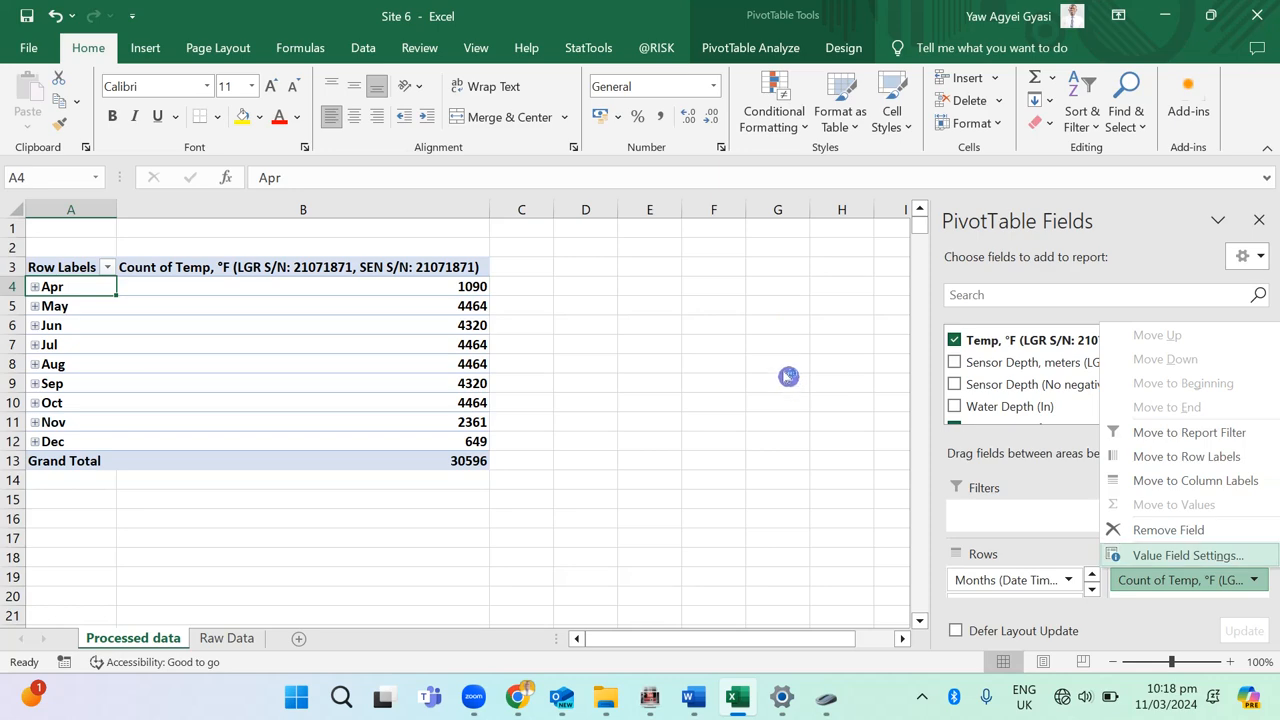
click(1188, 555)
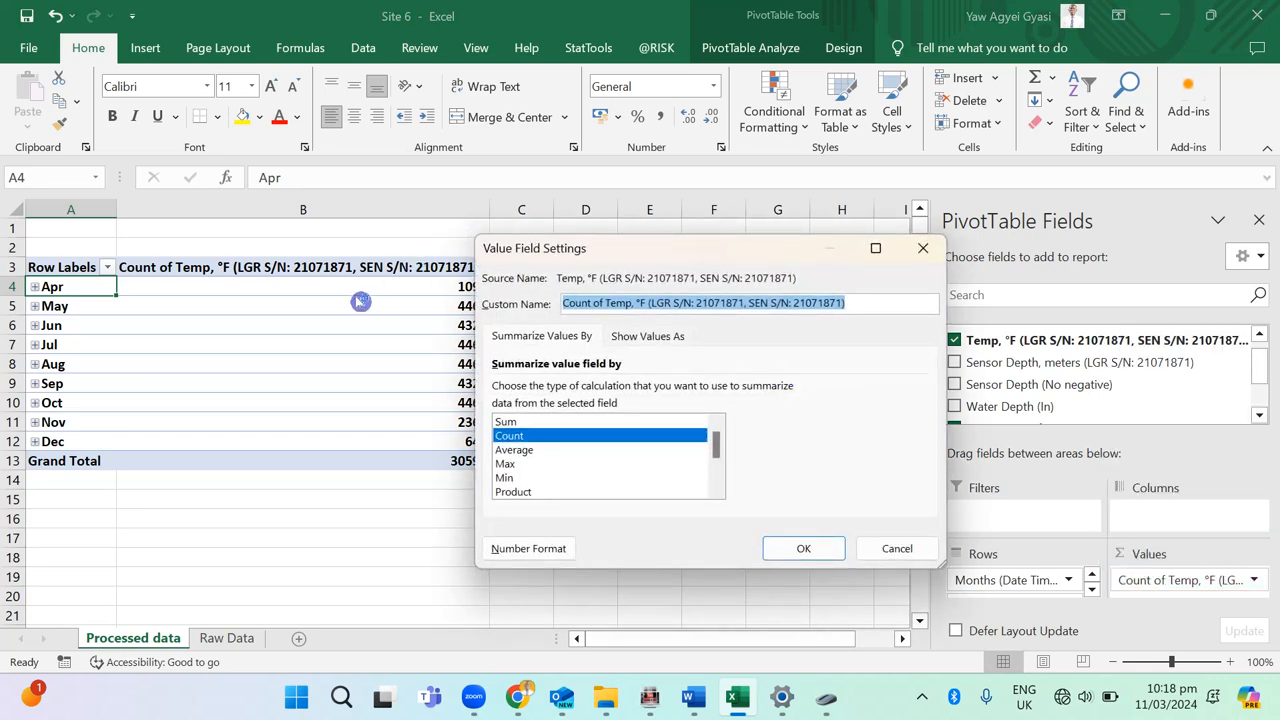
click(514, 449)
click(803, 548)
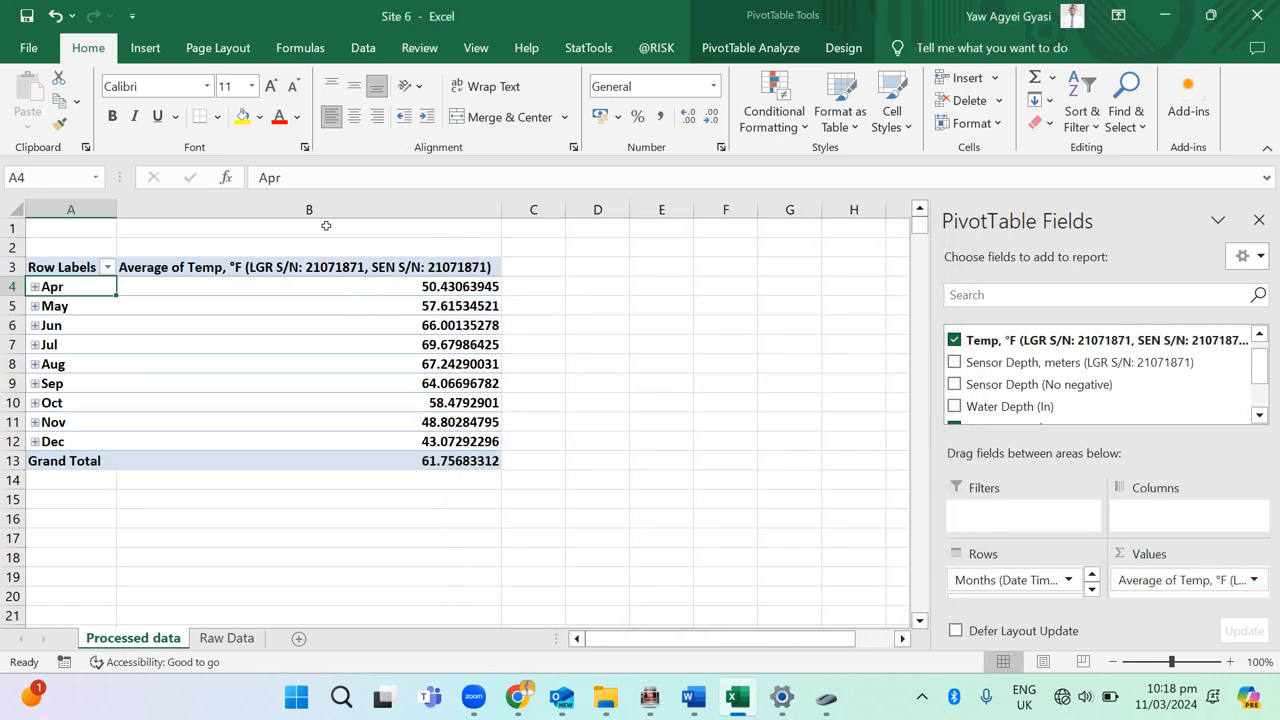
Step: Add the Sensor Depth, meters field to the PivotTable's values and summarise it by Average
click(533, 266)
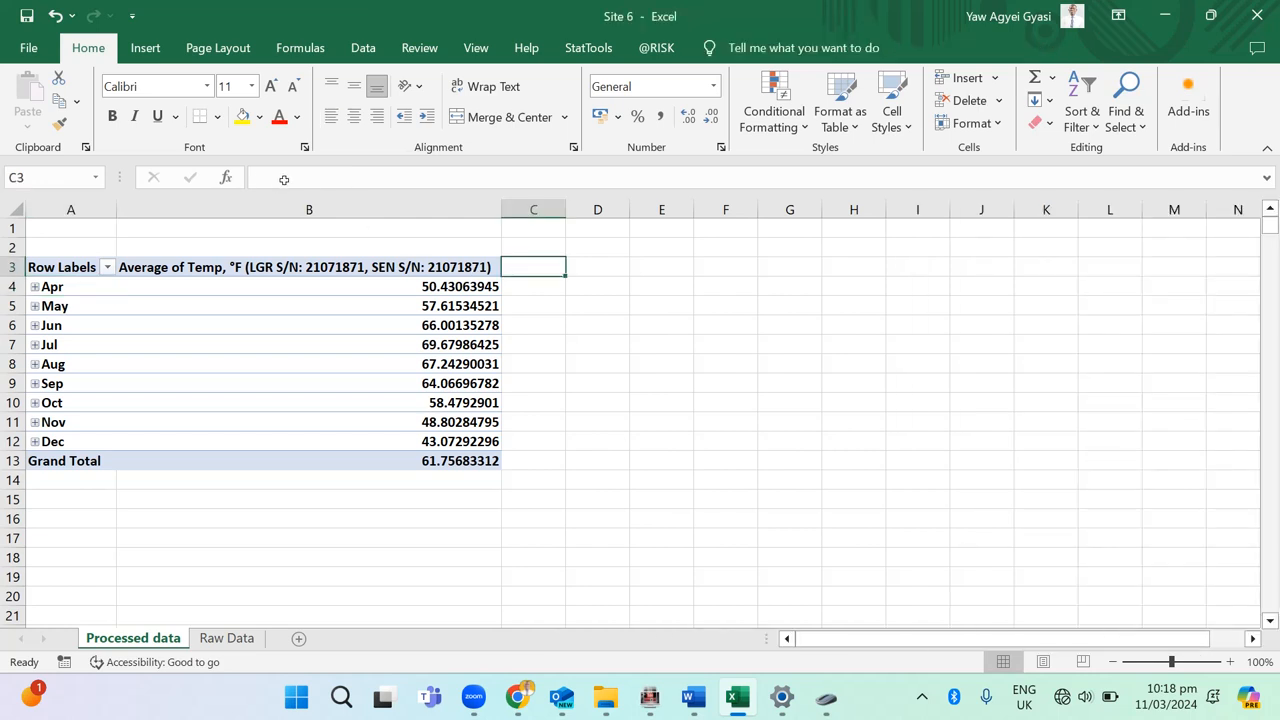
click(245, 267)
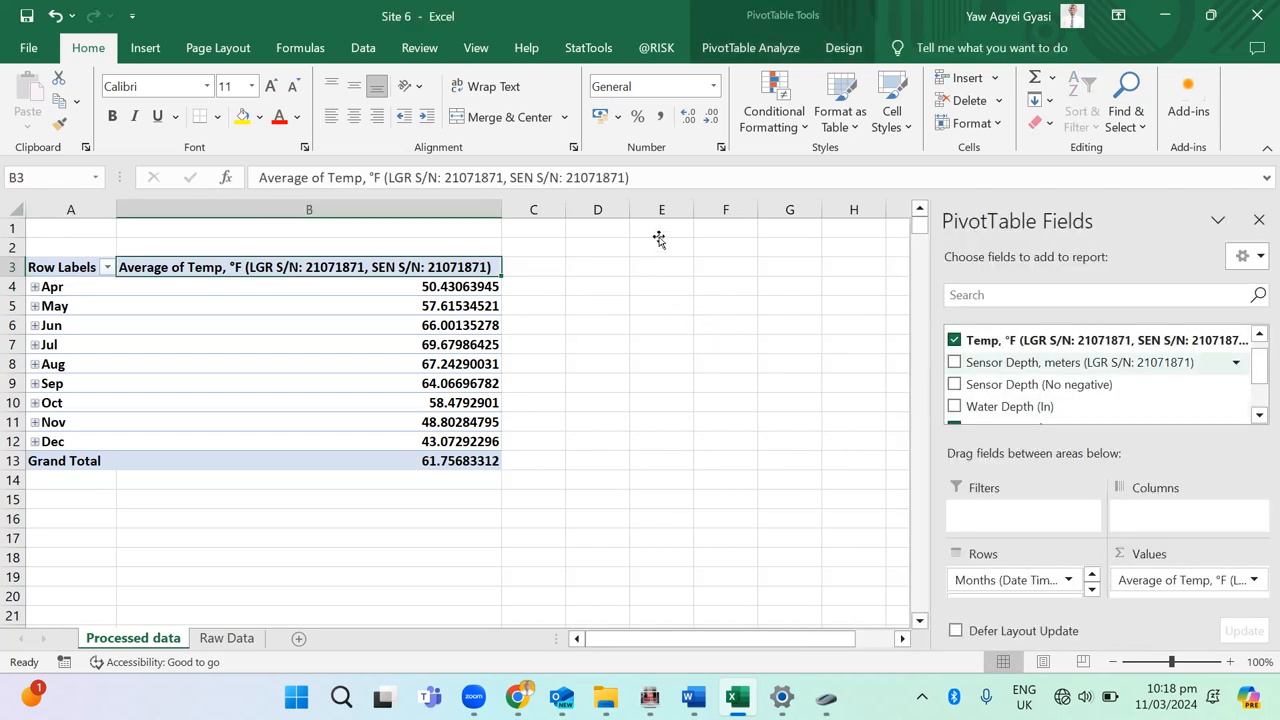
drag(667, 245, 716, 392)
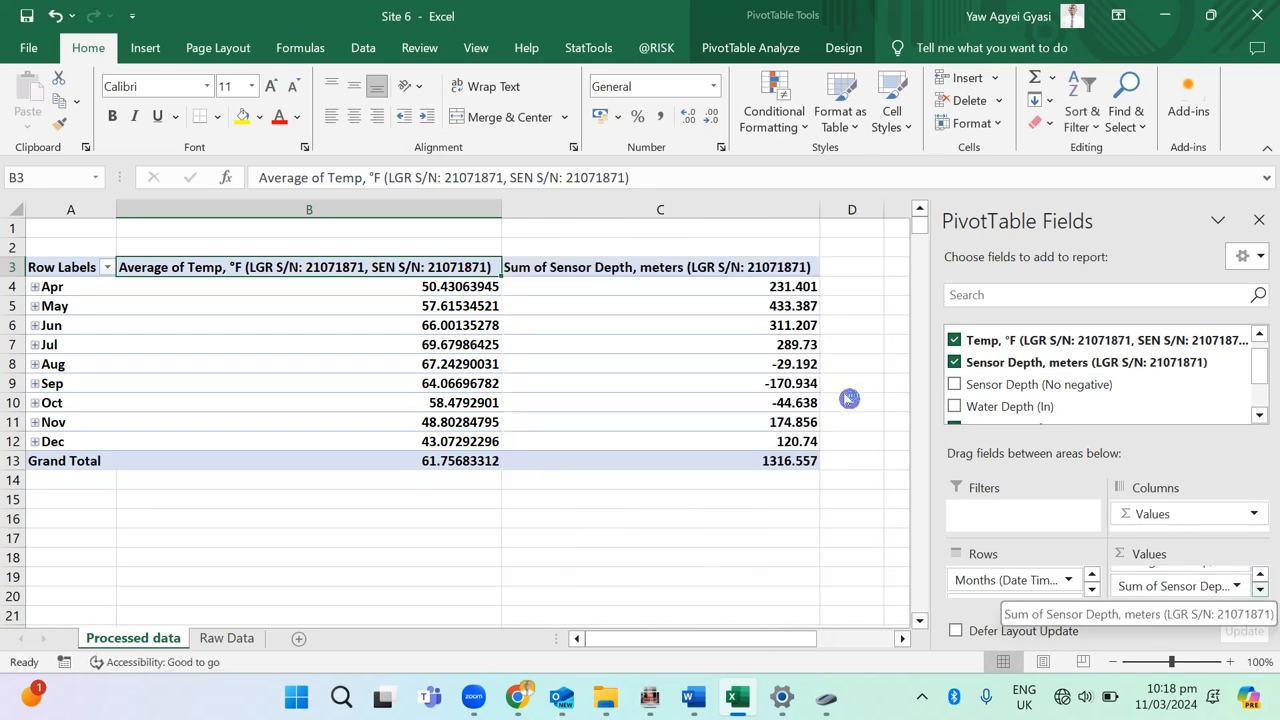
click(1237, 586)
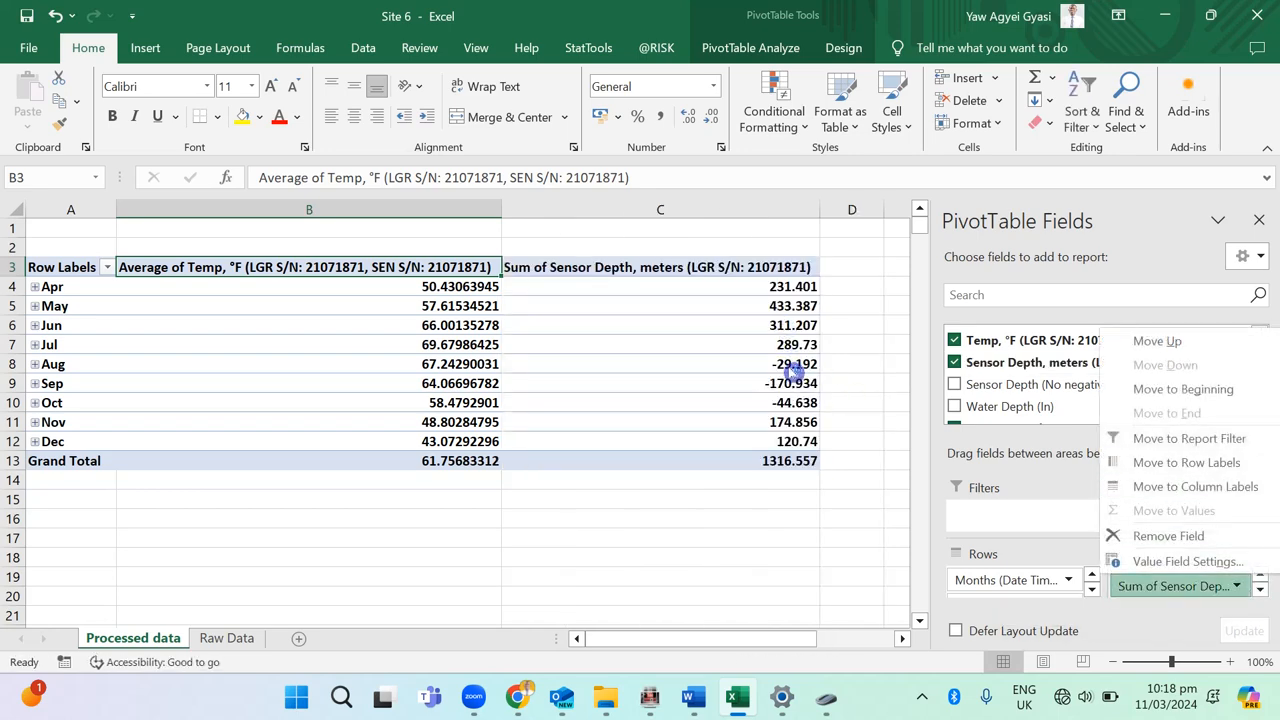
click(1188, 561)
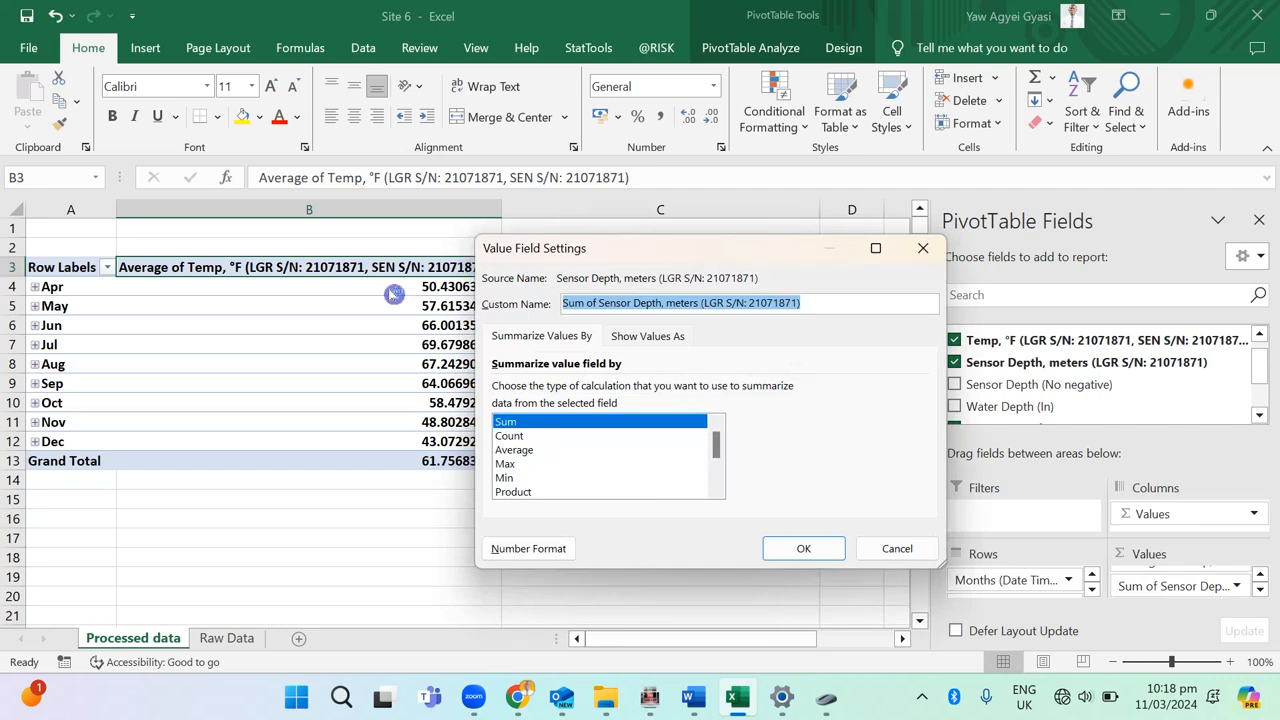
click(538, 450)
key(Return)
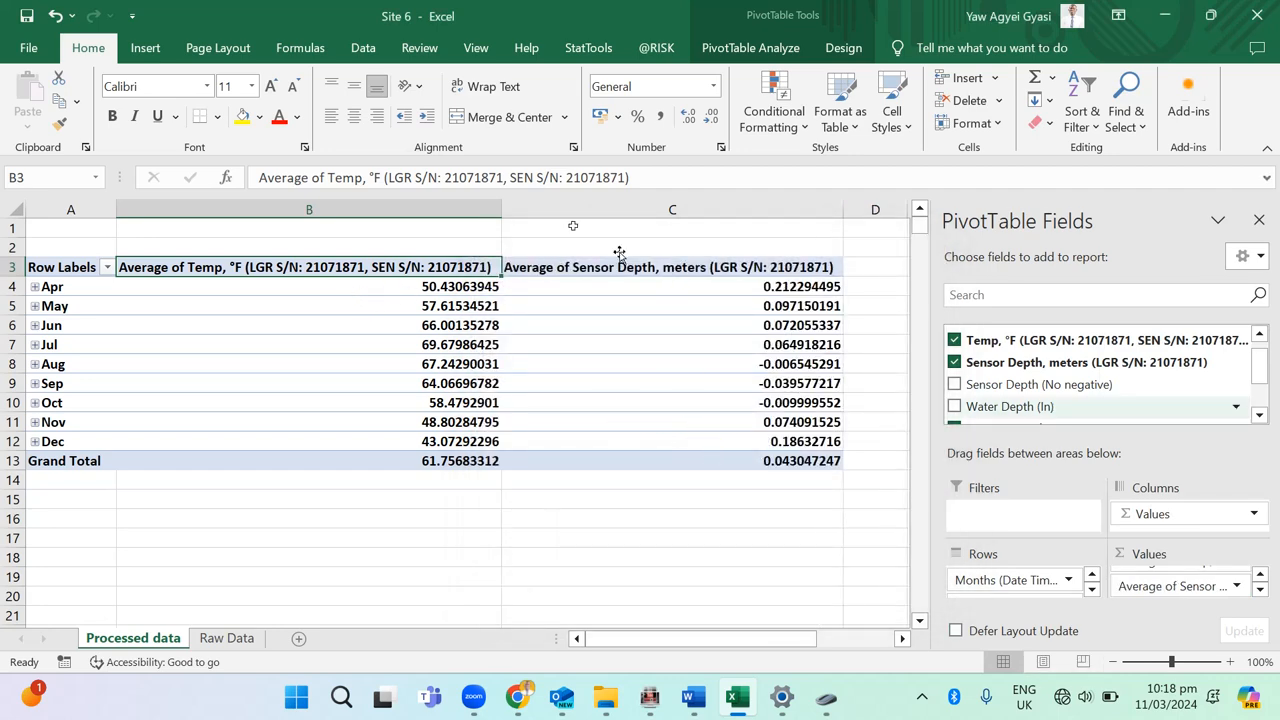
Step: Format the average sensor depth values in C4:C13 to two decimal places
drag(788, 286, 798, 460)
click(709, 116)
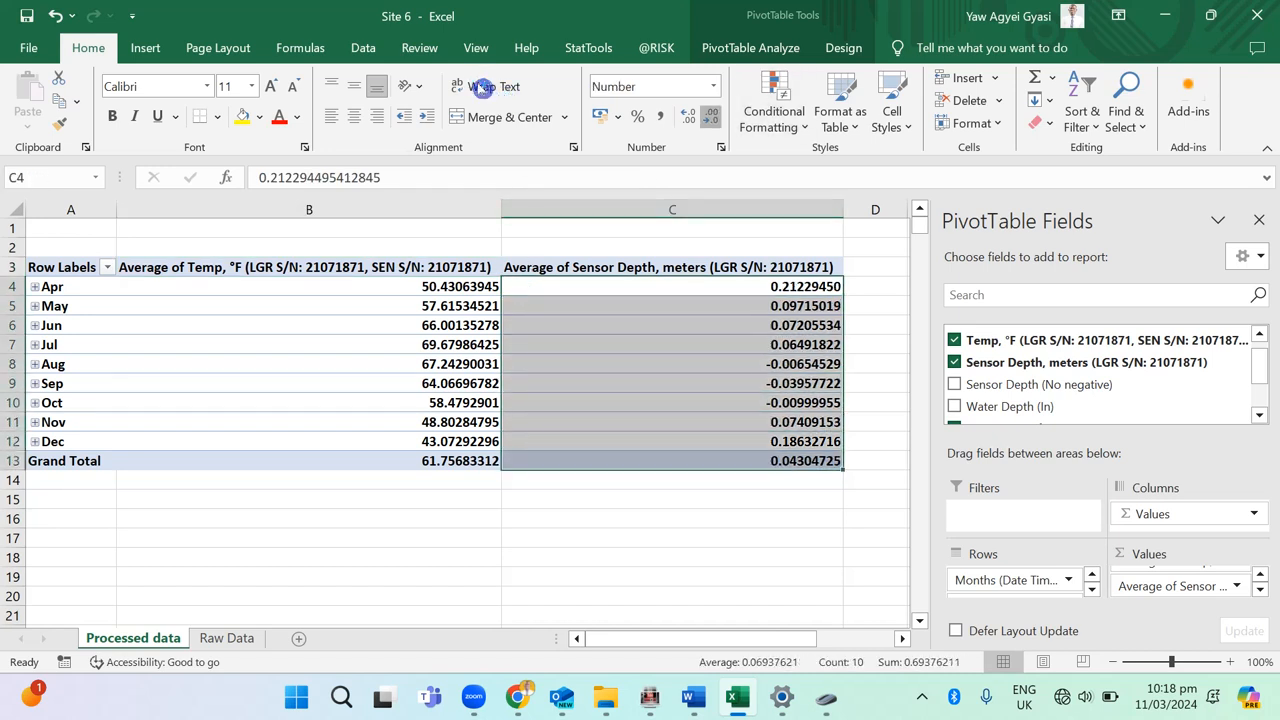
click(709, 116)
click(709, 116)
click(709, 116)
click(709, 116)
click(709, 116)
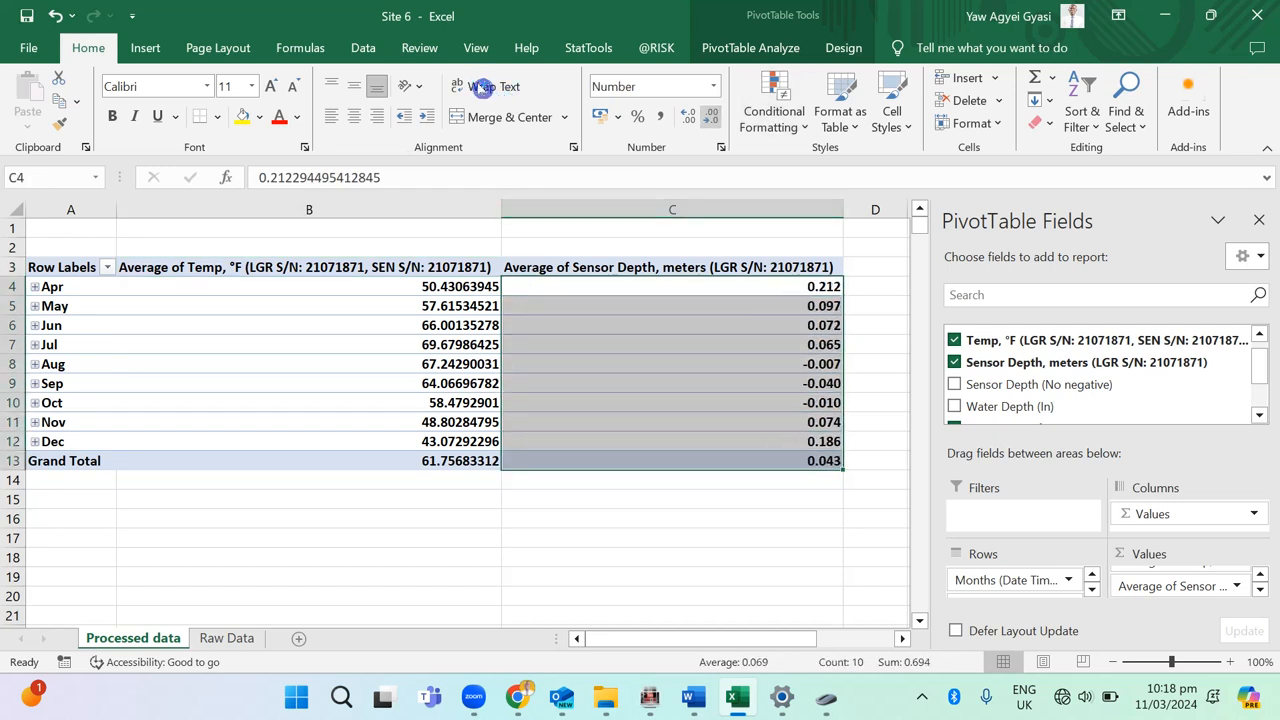
click(709, 116)
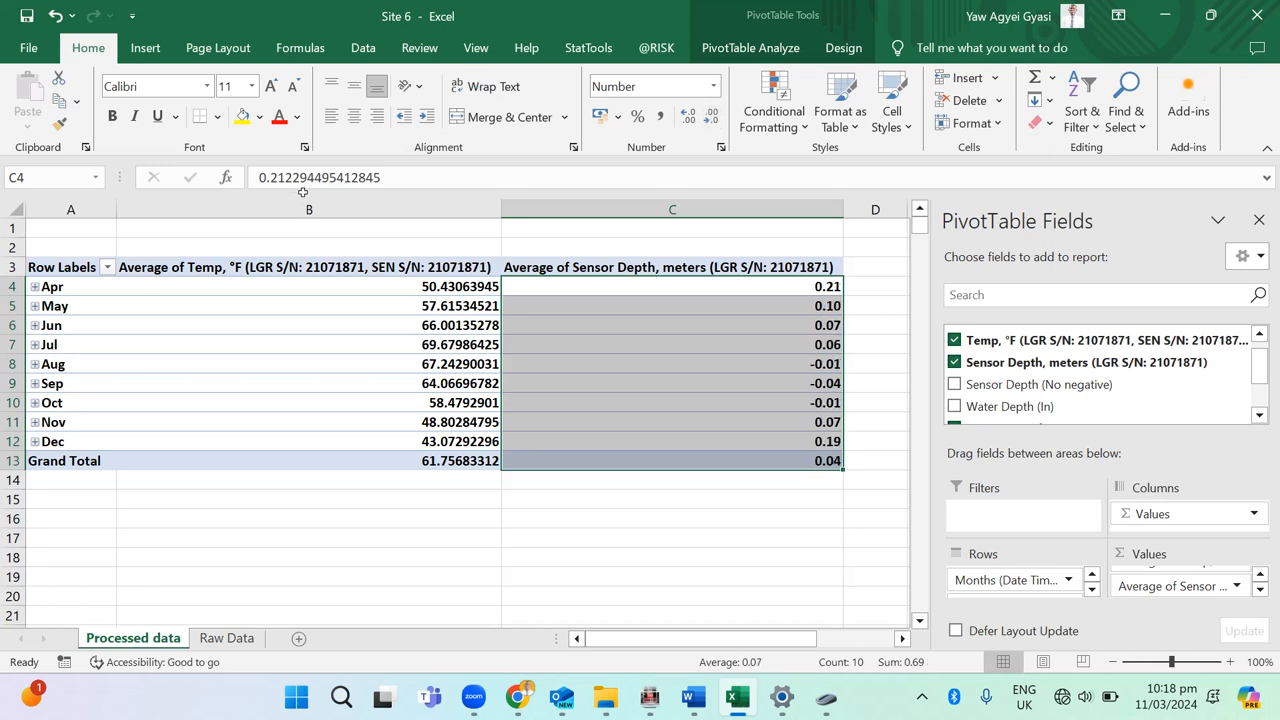
Step: Format the average temperature values in B4:B13 to two decimal places
drag(300, 287, 300, 461)
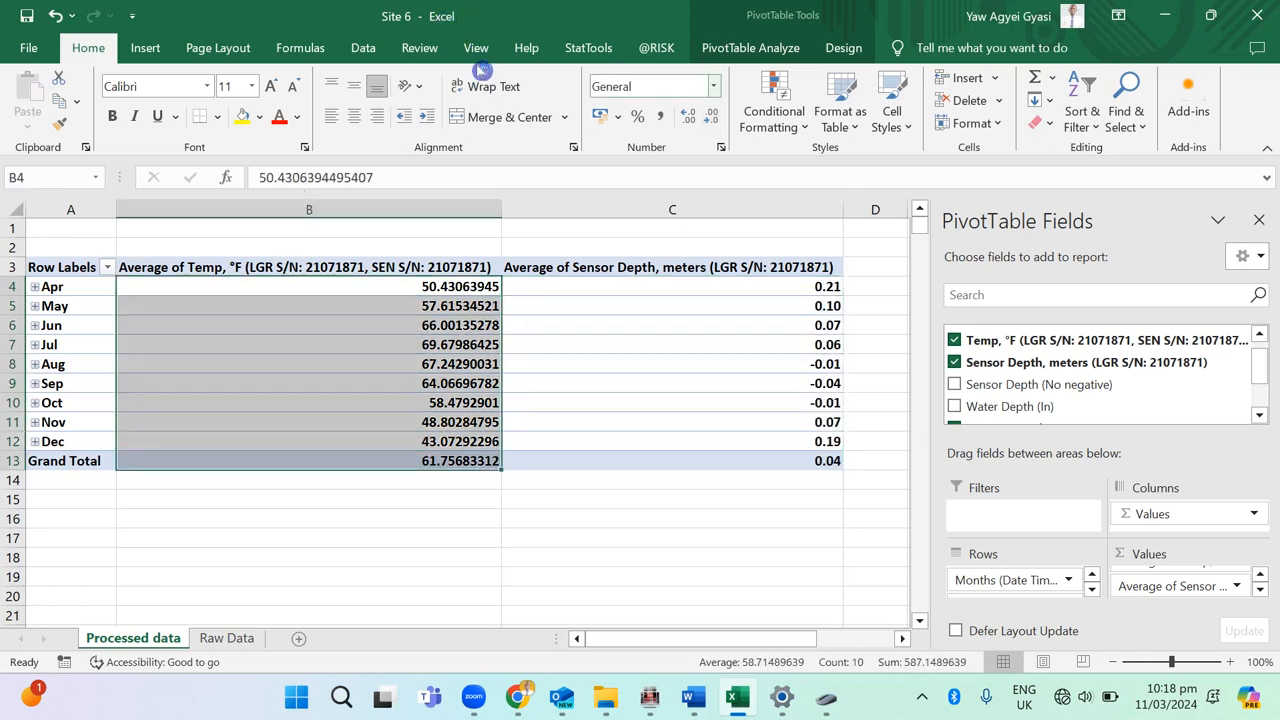
click(711, 116)
click(711, 116)
click(711, 116)
click(711, 116)
click(711, 116)
click(711, 116)
click(711, 116)
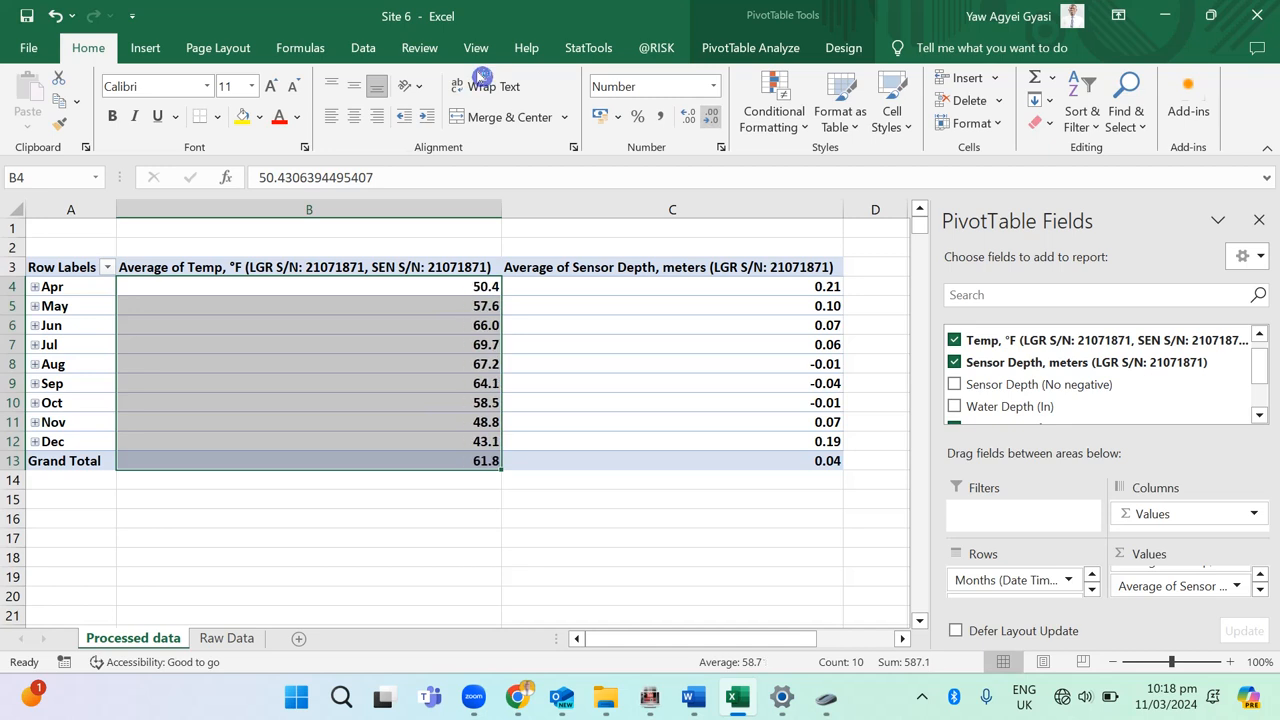
click(688, 116)
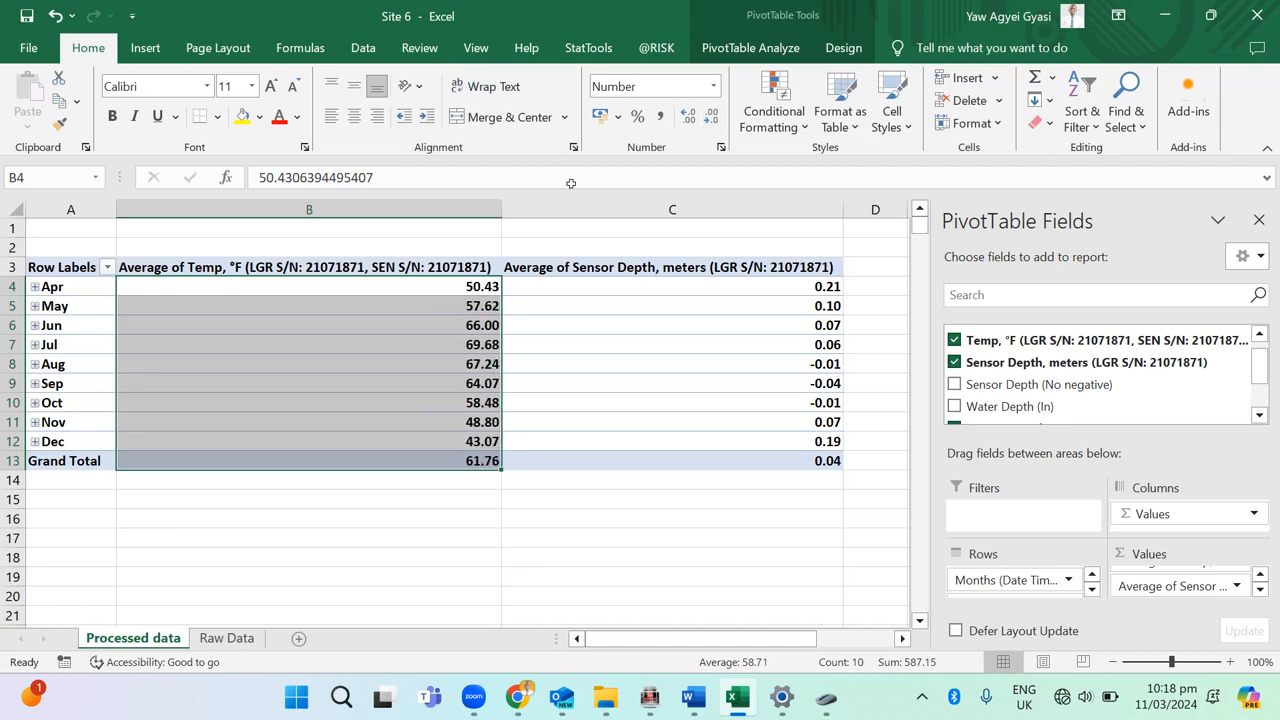
Step: Add the Sensor Depth (No negative) field between the temperature and Sensor Depth, meters values and summarise it by Average
key(Up)
key(Right)
key(Right)
key(Left)
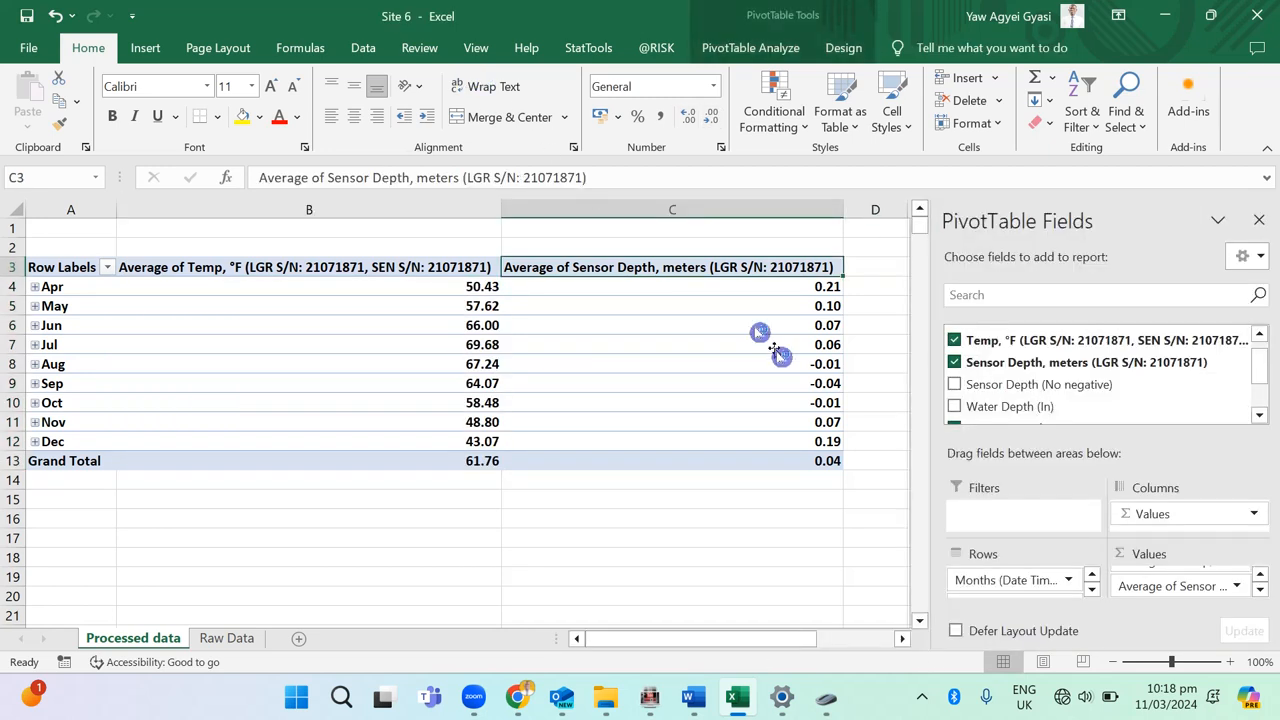
drag(676, 255, 782, 389)
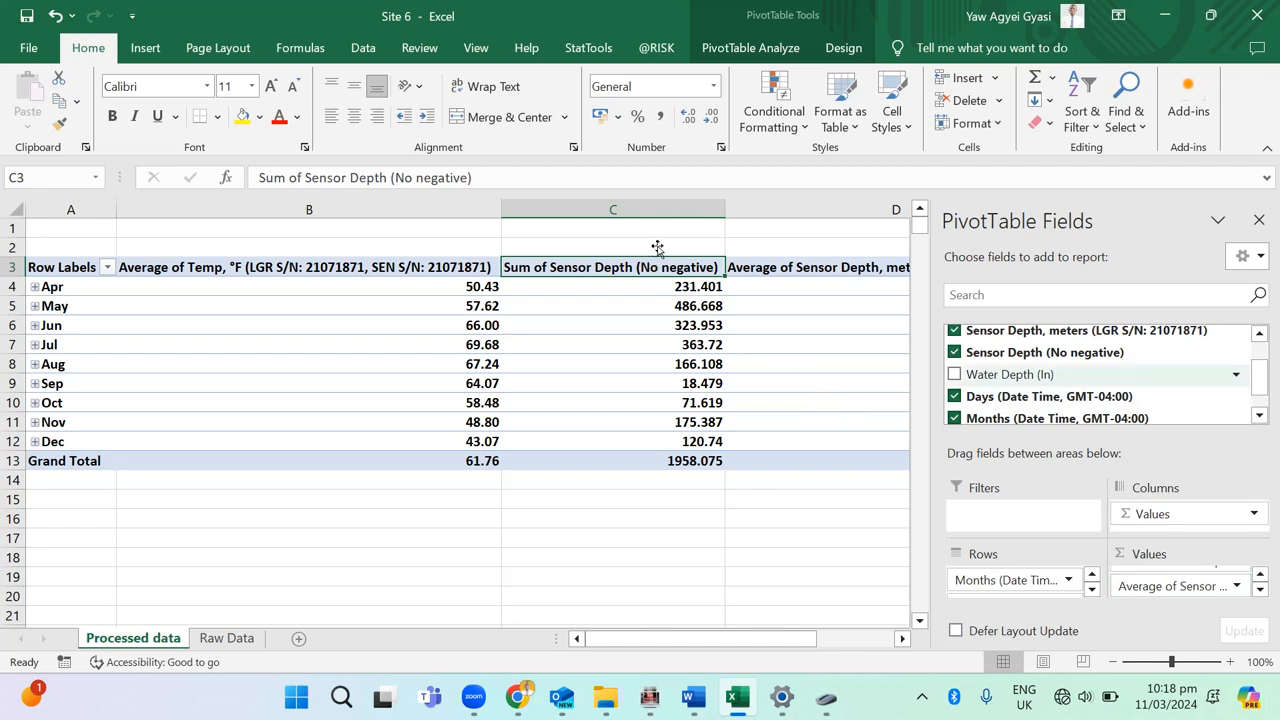
key(ctrl+shift+Down)
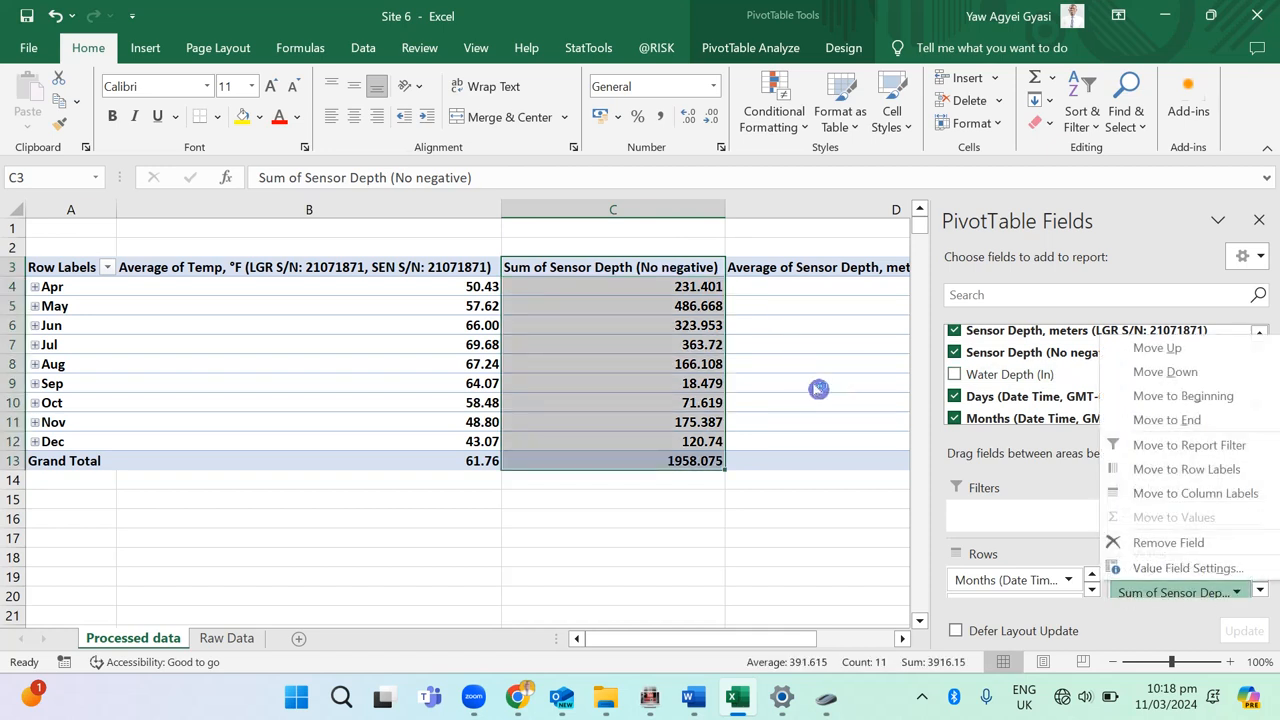
key(Down)
key(Return)
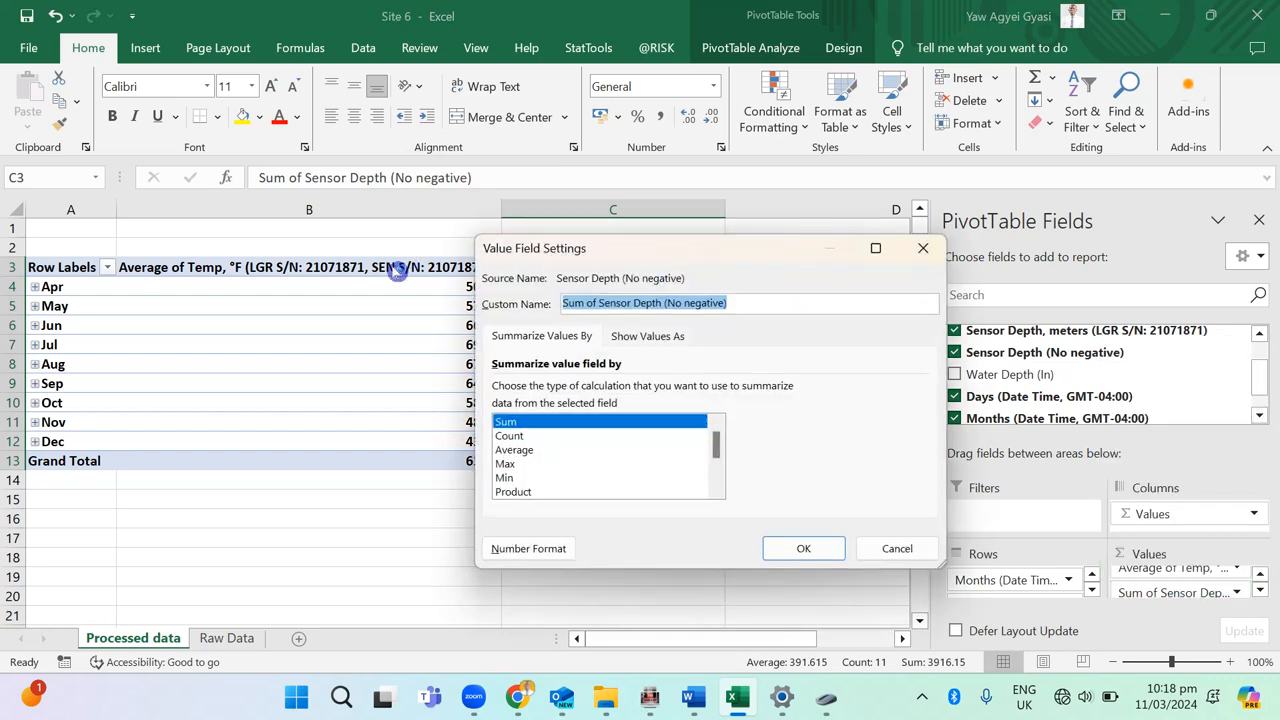
key(Tab)
key(Down)
key(Down)
key(Return)
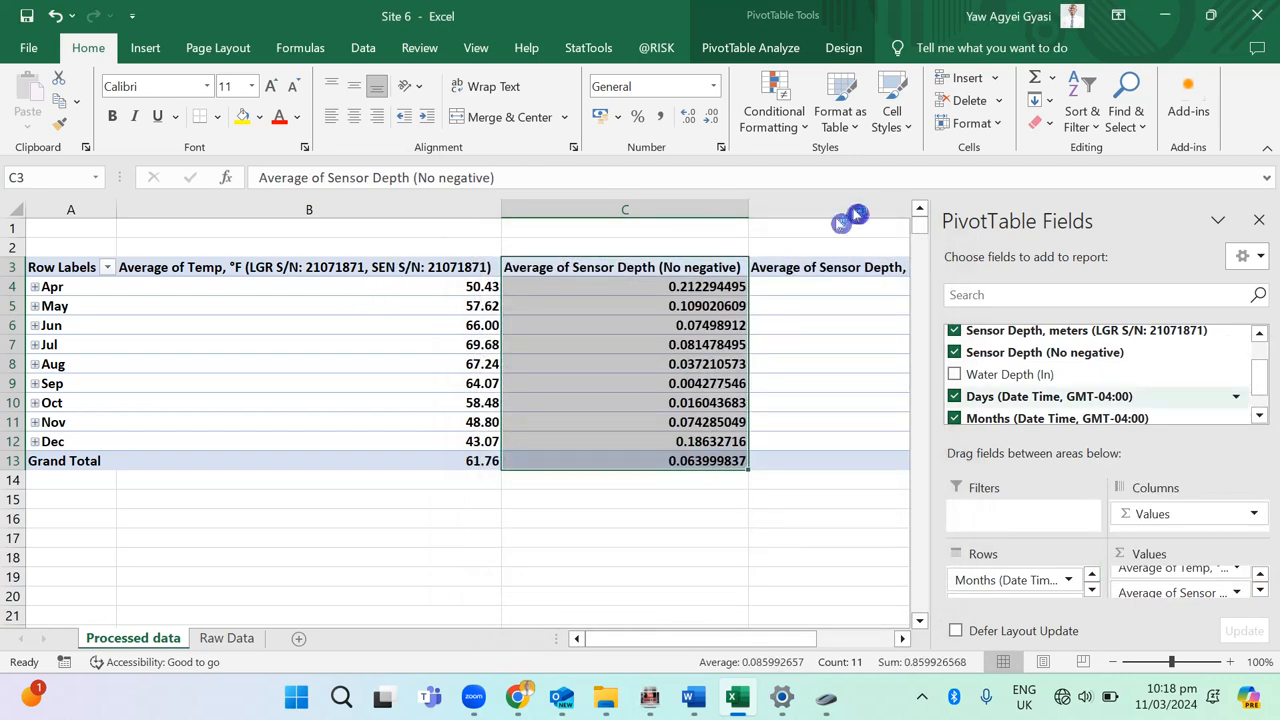
Step: Add the Water Depth (In) field to the PivotTable's values and summarise it by Average
click(954, 374)
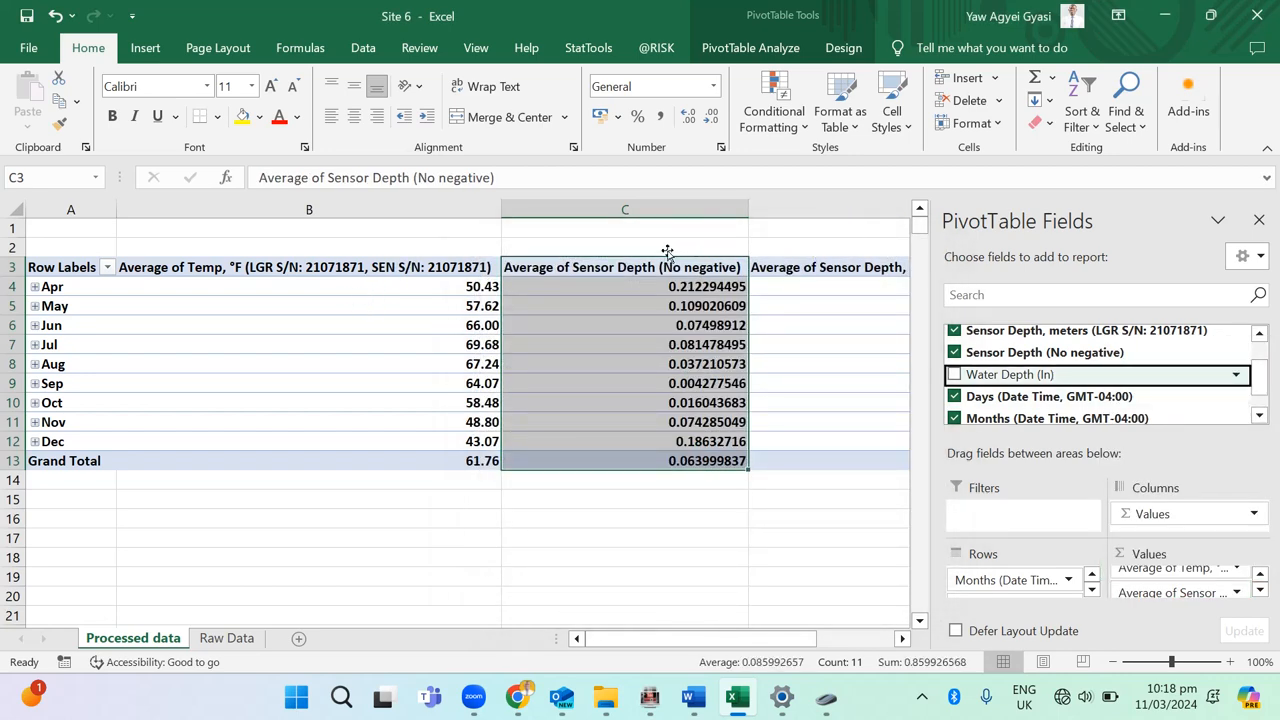
key(space)
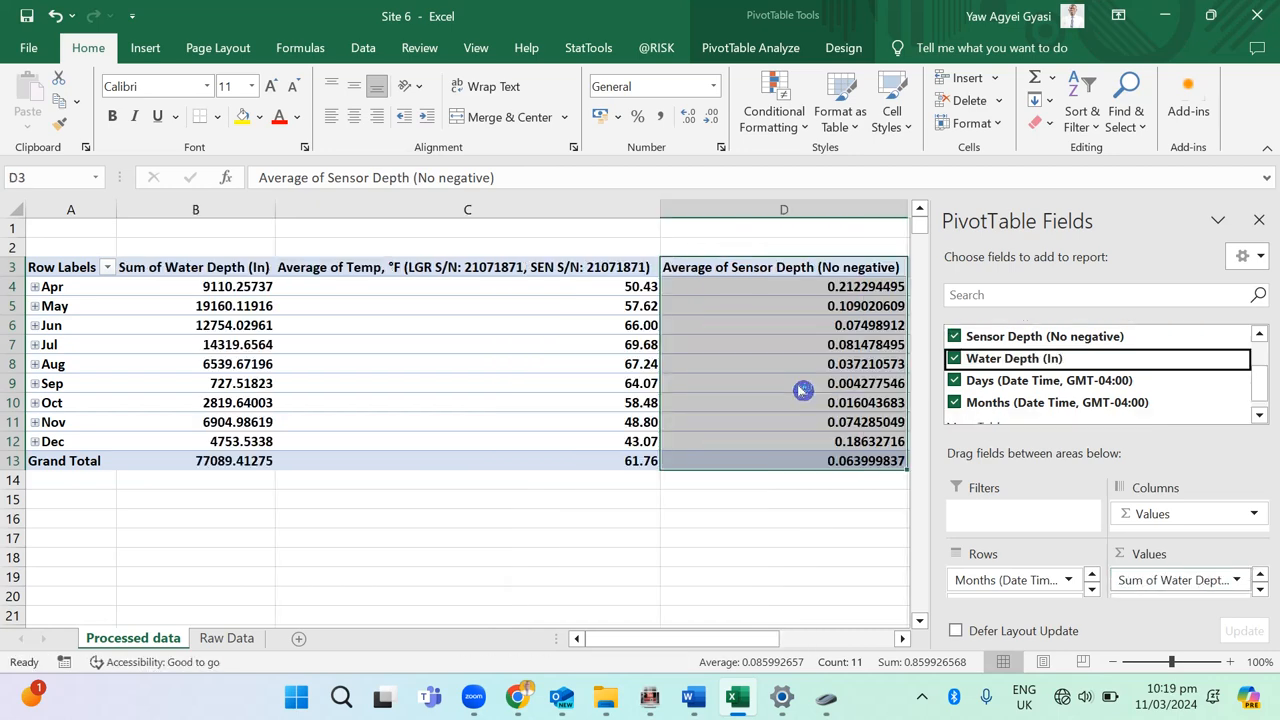
click(1198, 580)
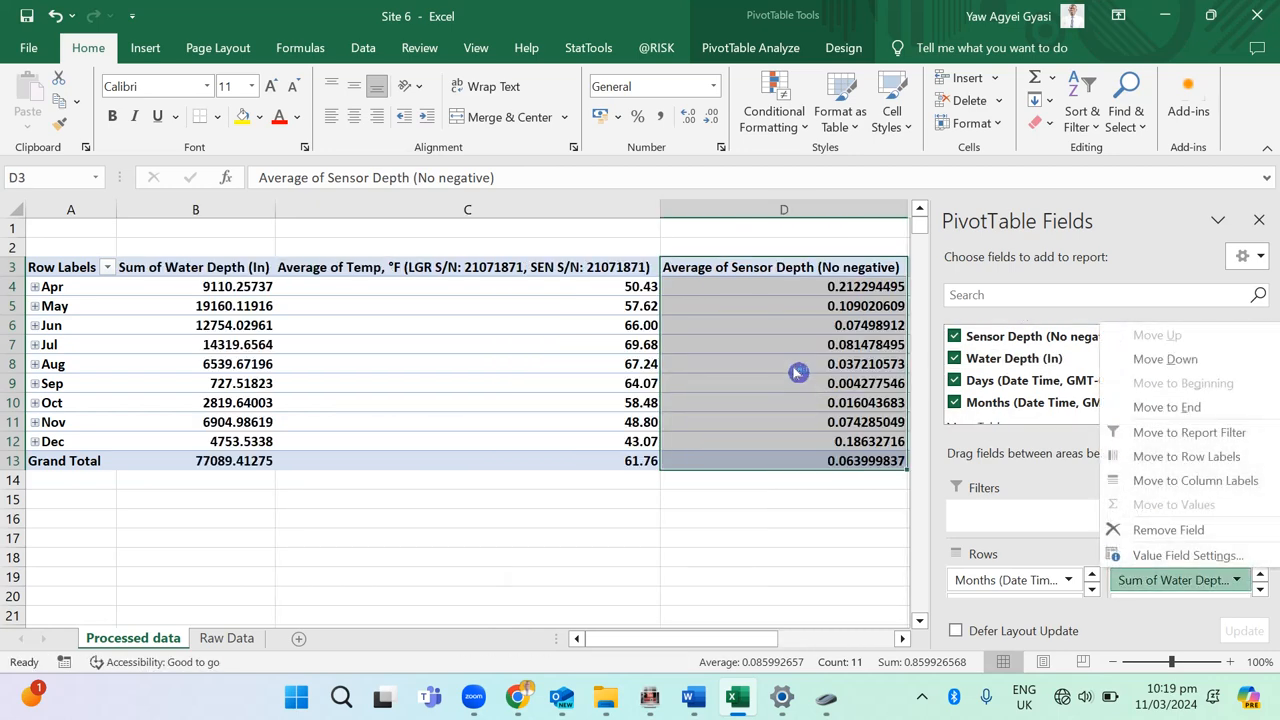
click(1182, 555)
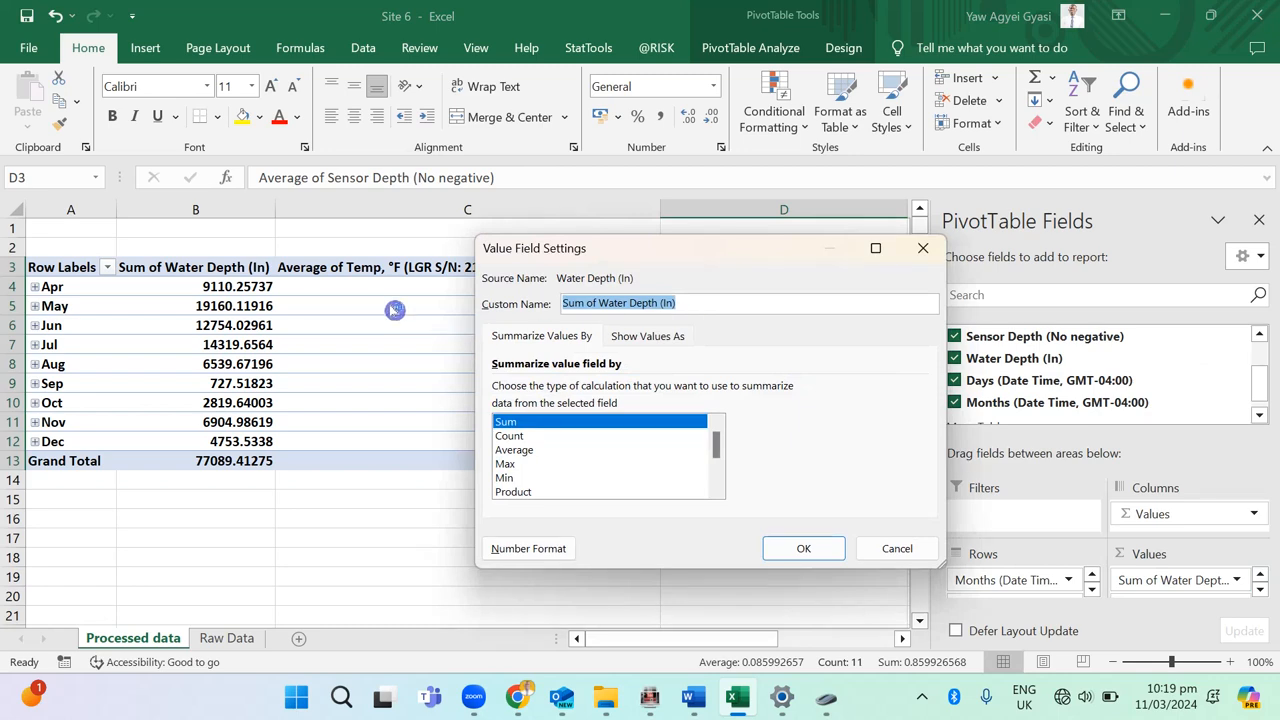
key(Down)
key(Return)
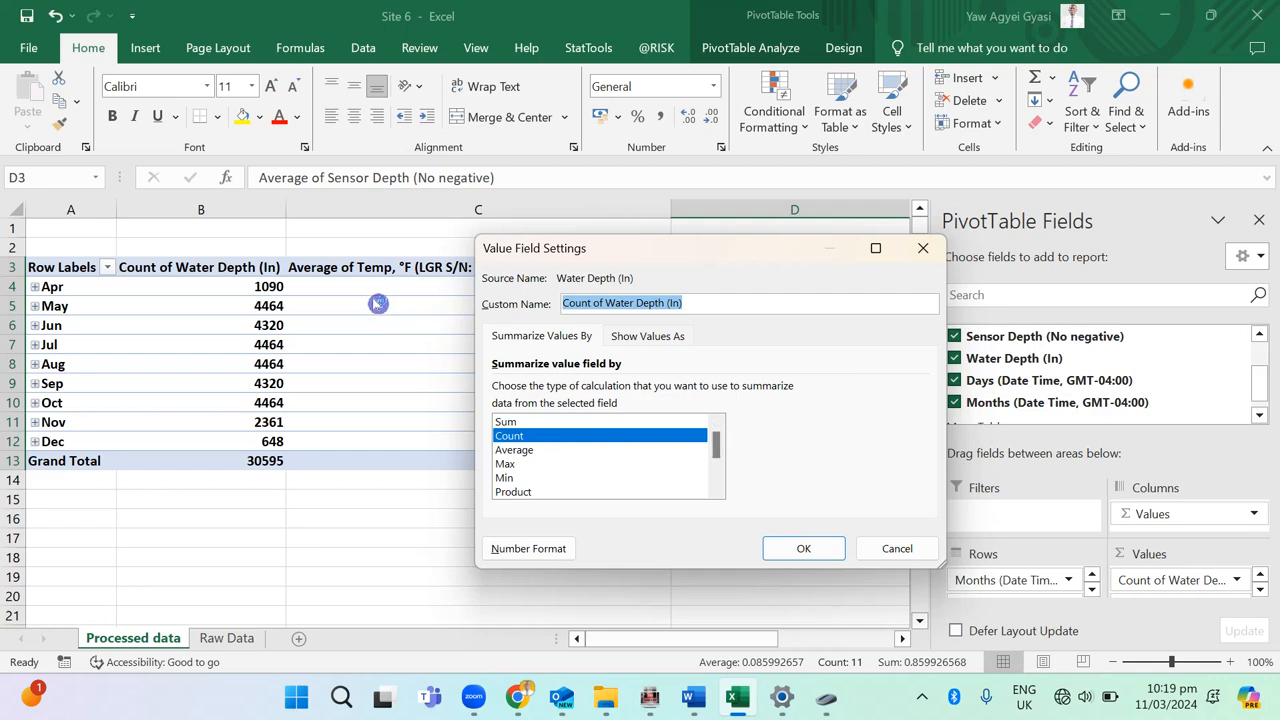
key(Down)
key(Return)
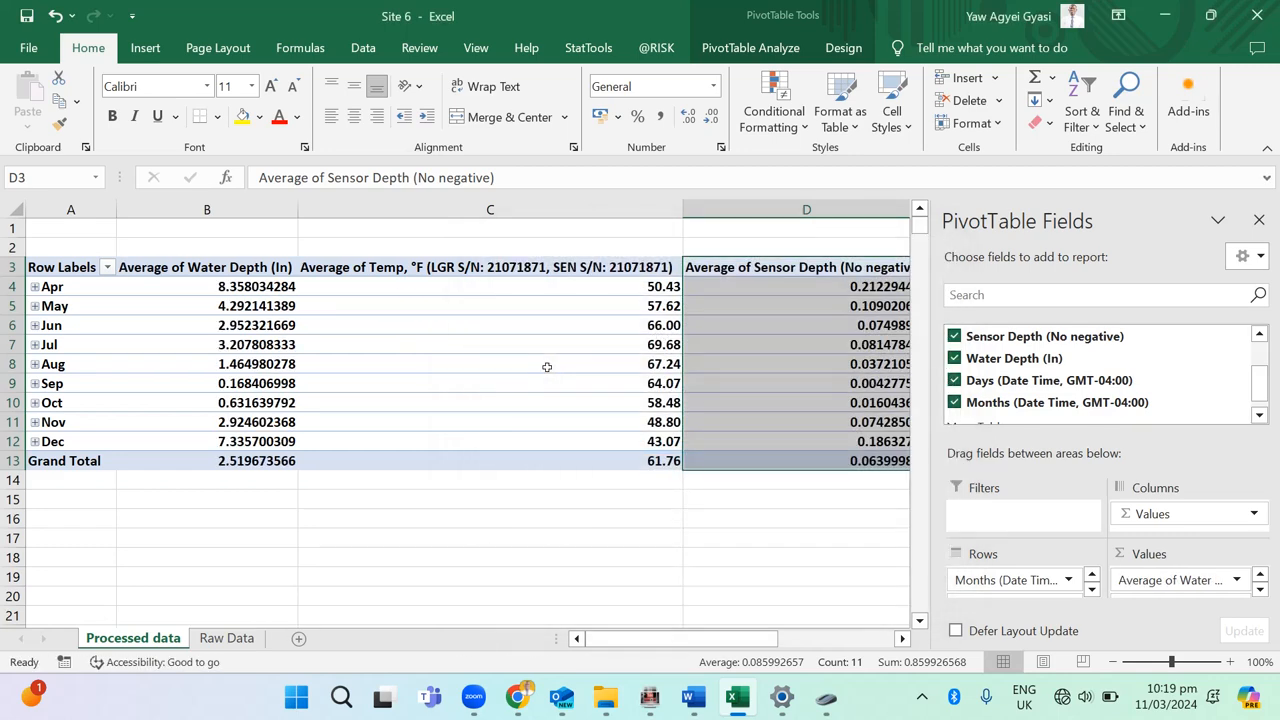
Step: Expand April in the PivotTable to examine its daily averages and collapse it again
scroll(391, 312, right, 5)
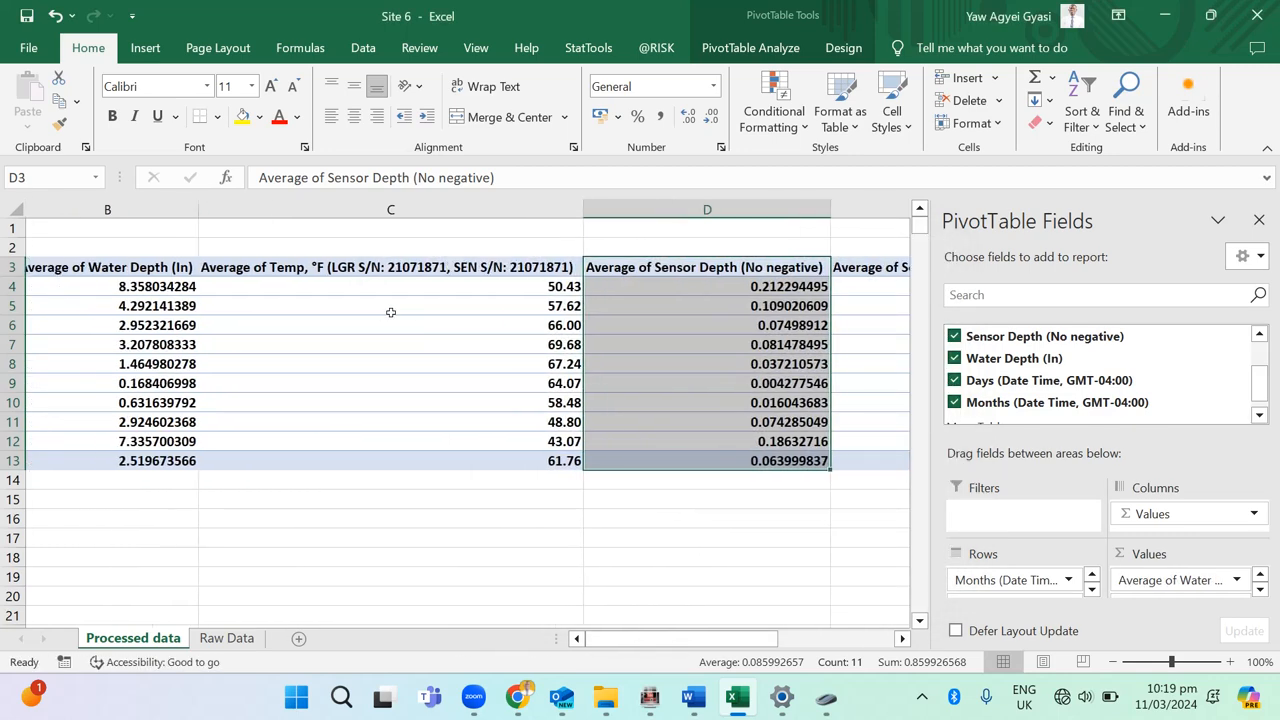
scroll(391, 312, left, 5)
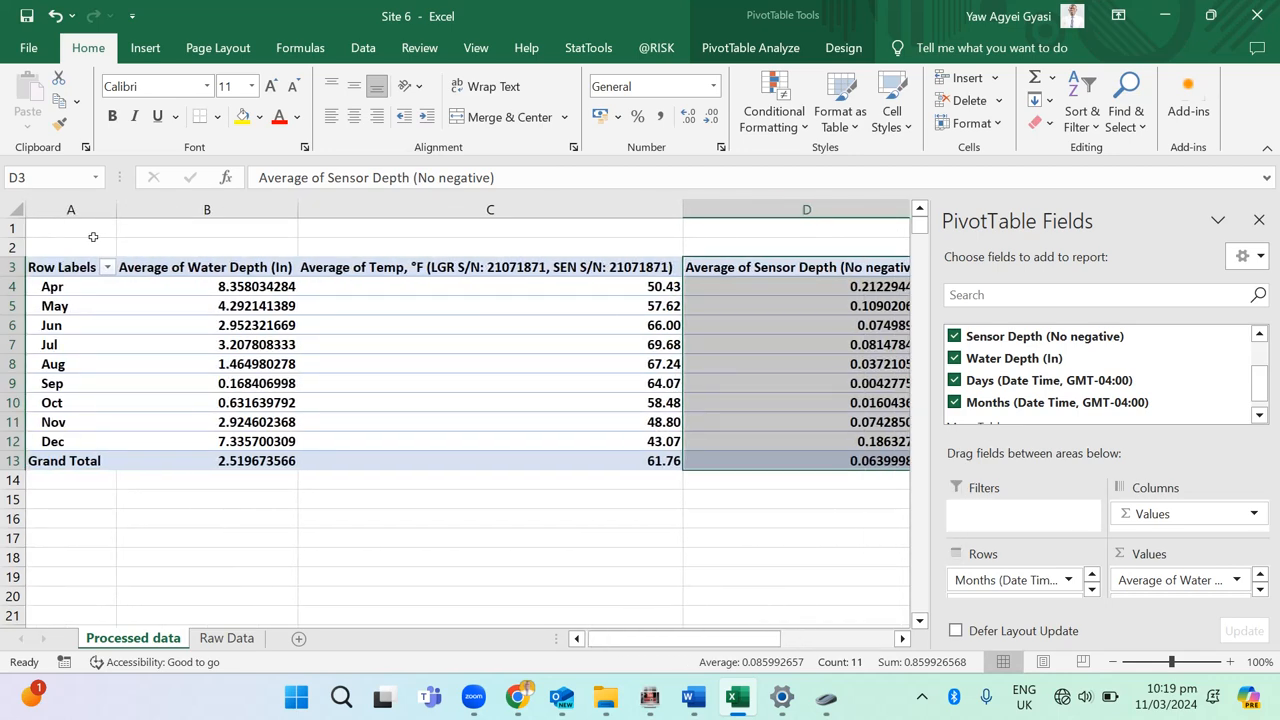
click(54, 286)
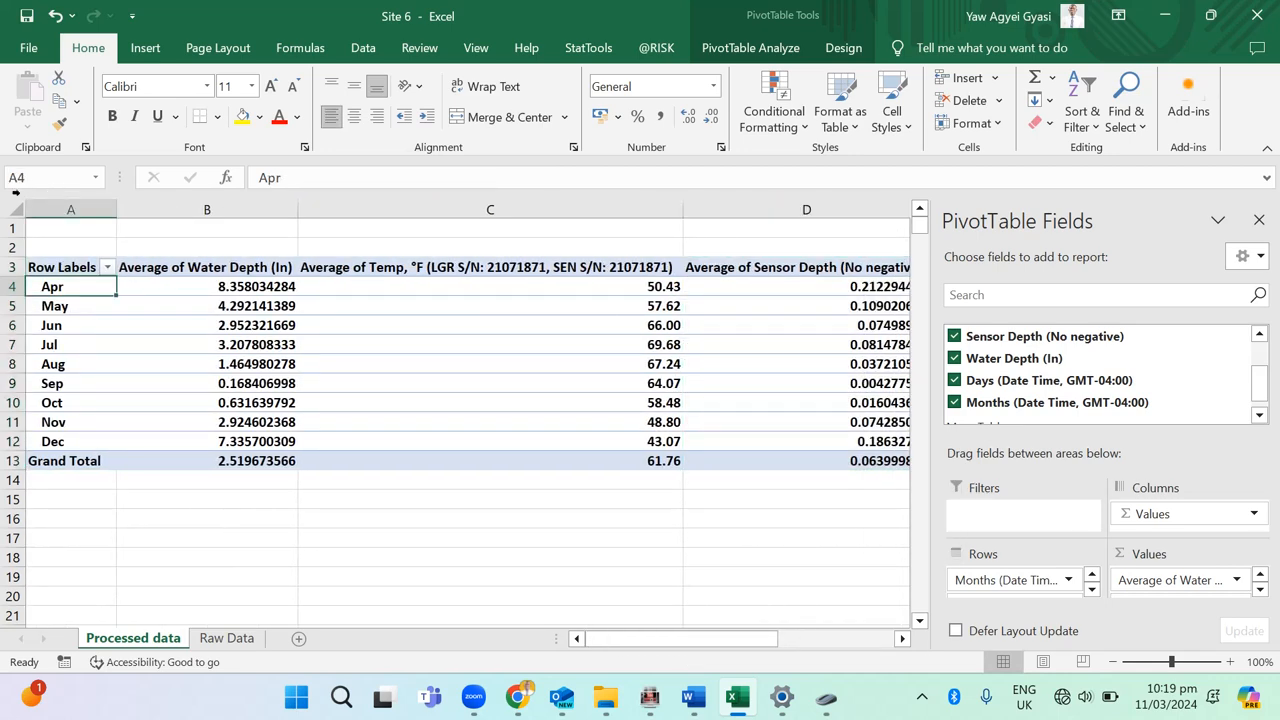
key(shift+space)
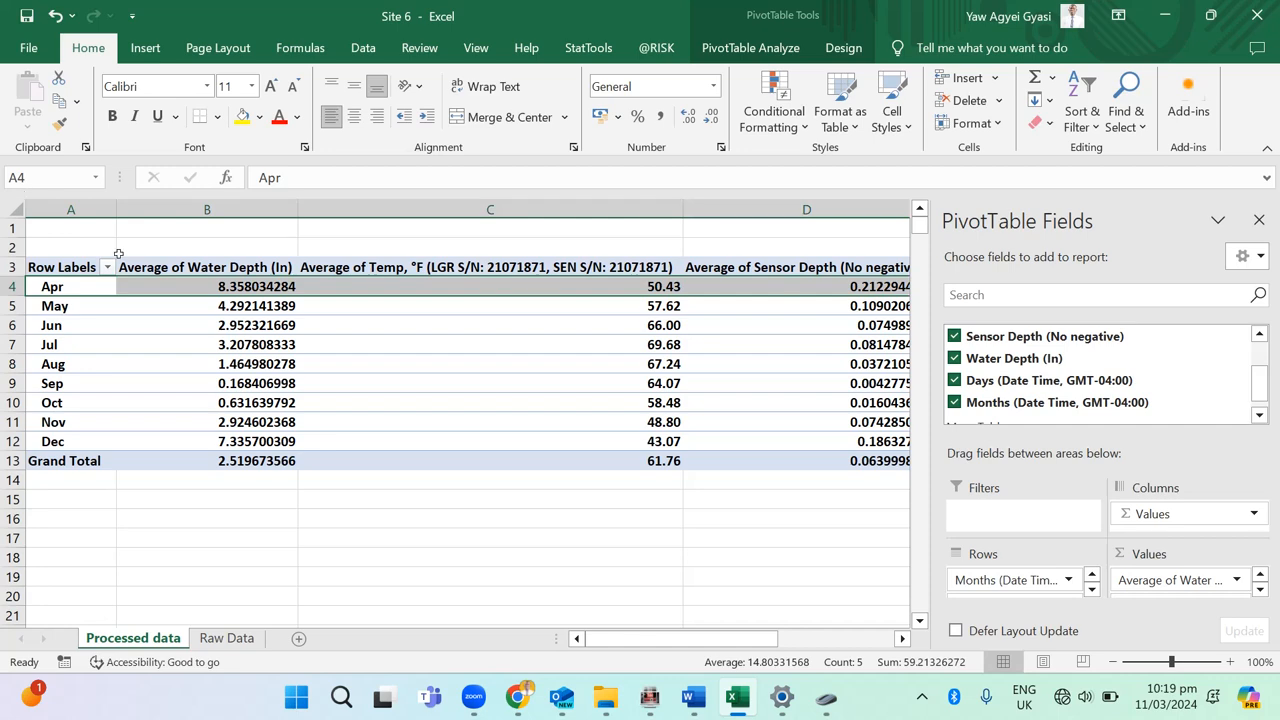
click(140, 441)
scroll(124, 296, up, 1)
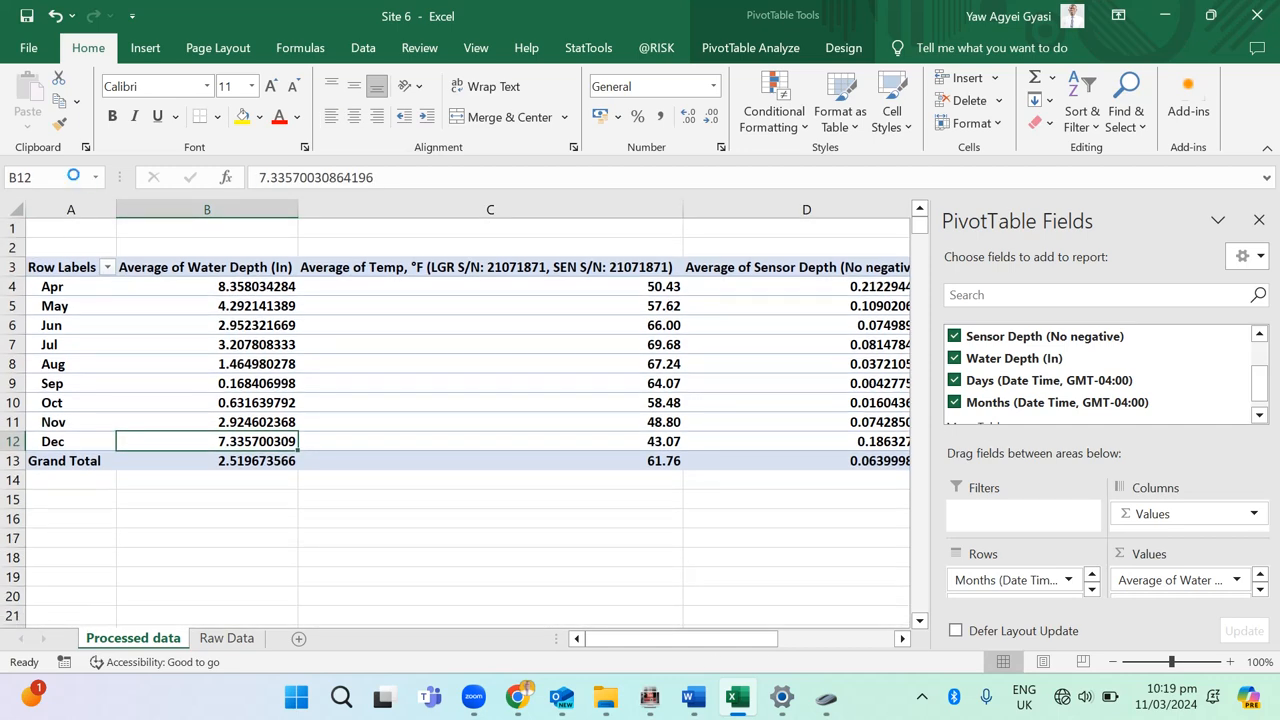
click(107, 267)
key(Escape)
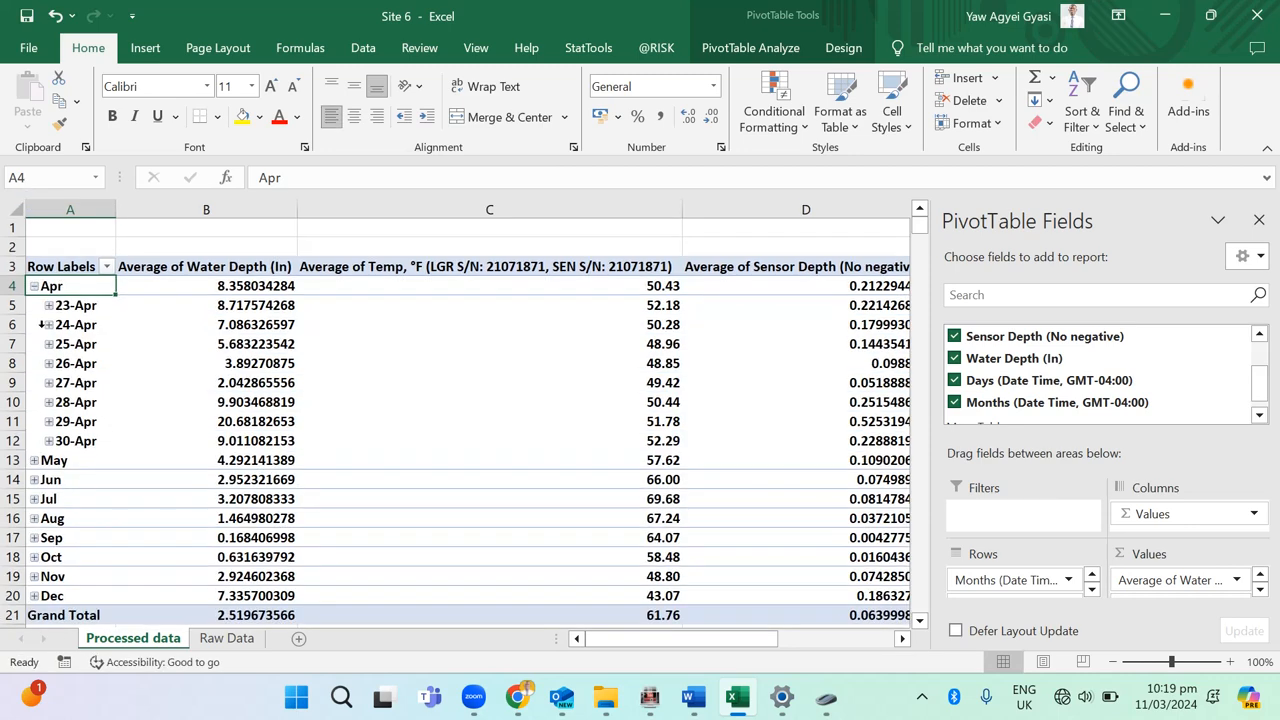
click(27, 287)
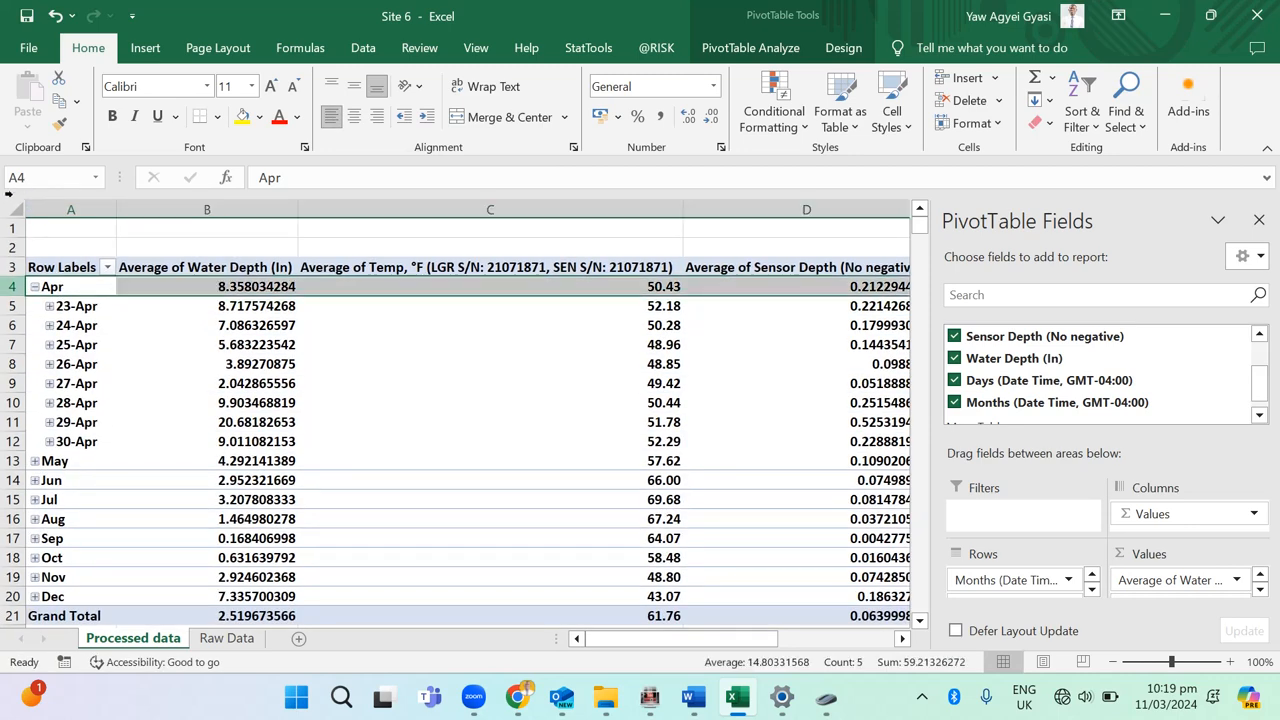
click(35, 287)
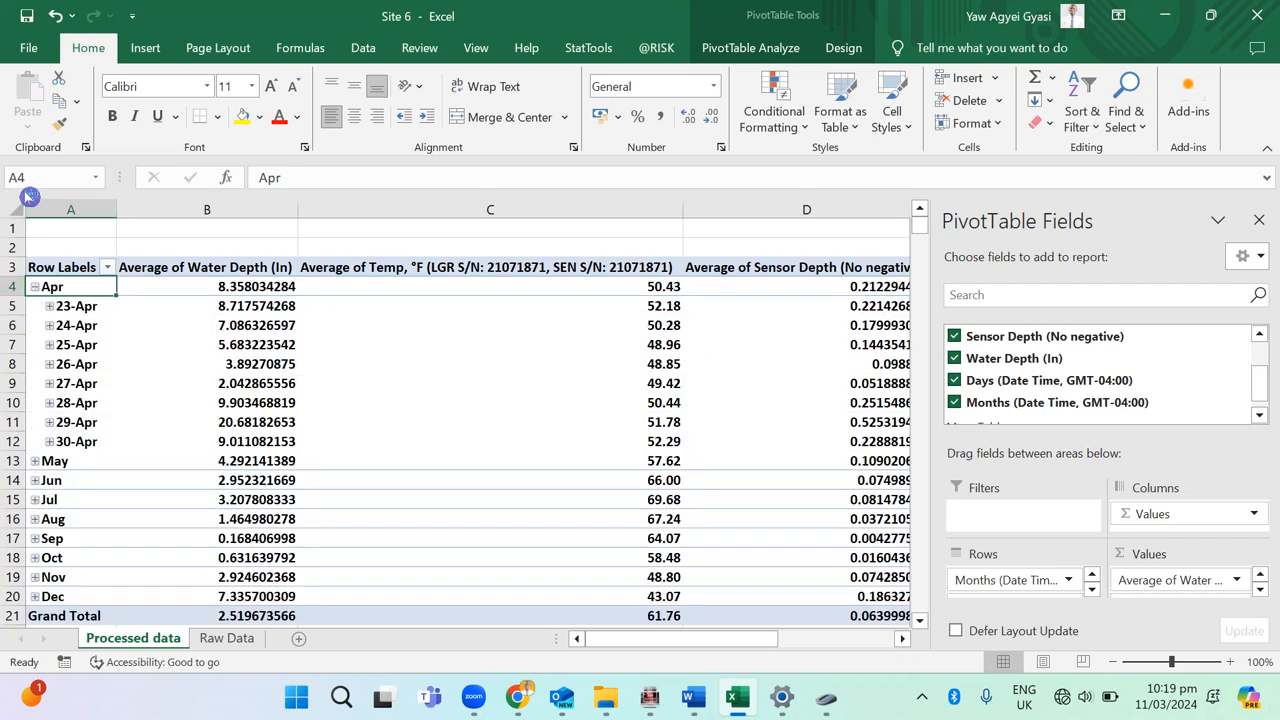
Step: Format the average water depth values in B4:B13 to two decimal places
scroll(236, 207, right, 1)
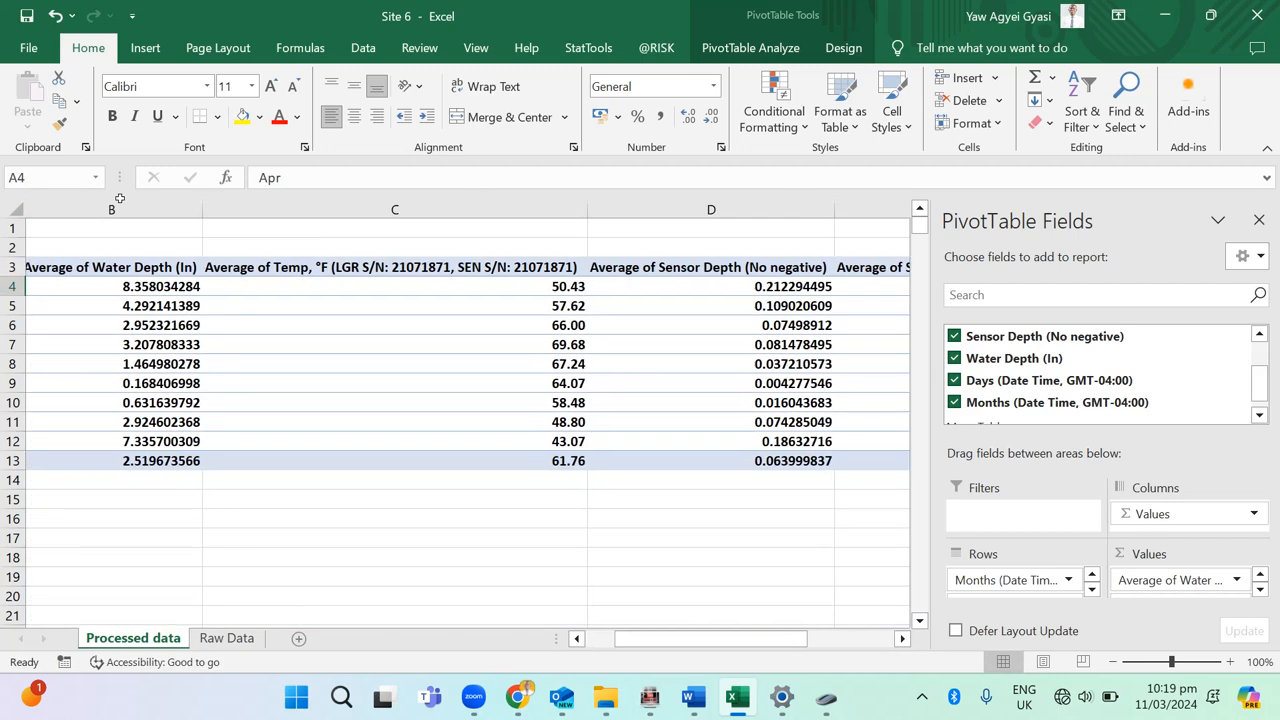
drag(118, 287, 122, 461)
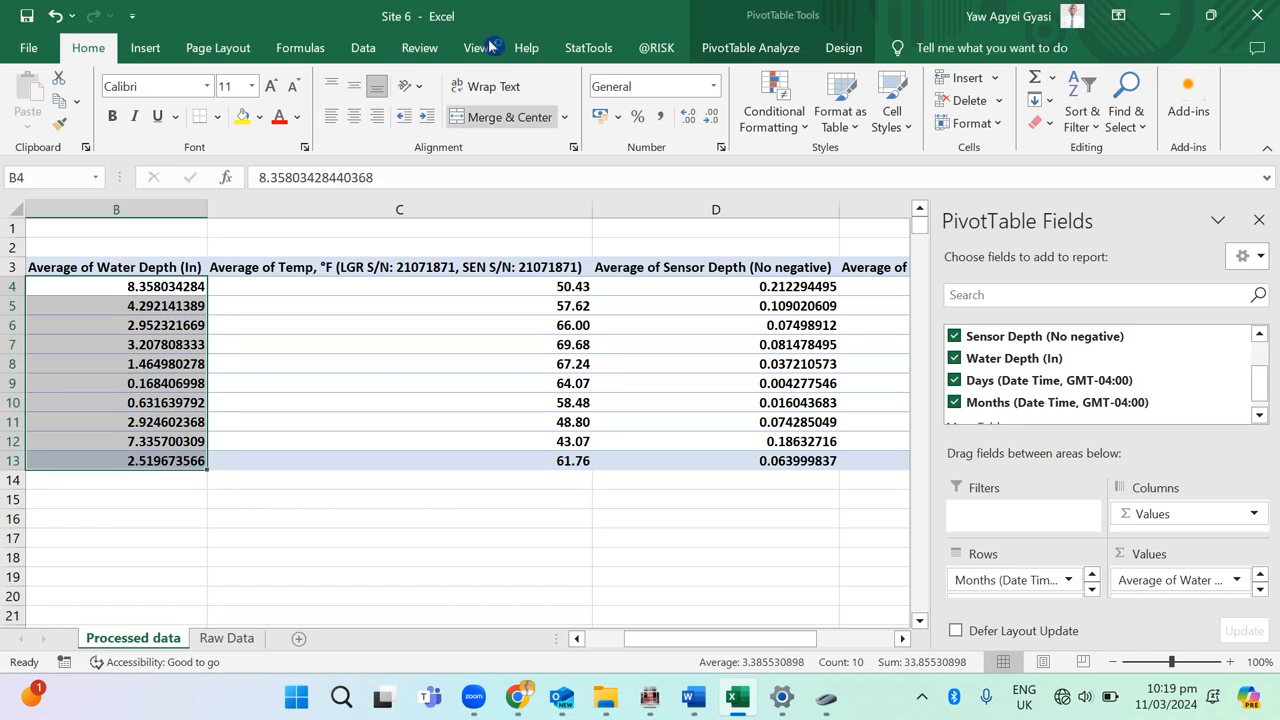
click(711, 117)
click(711, 117)
click(711, 117)
click(711, 117)
click(711, 117)
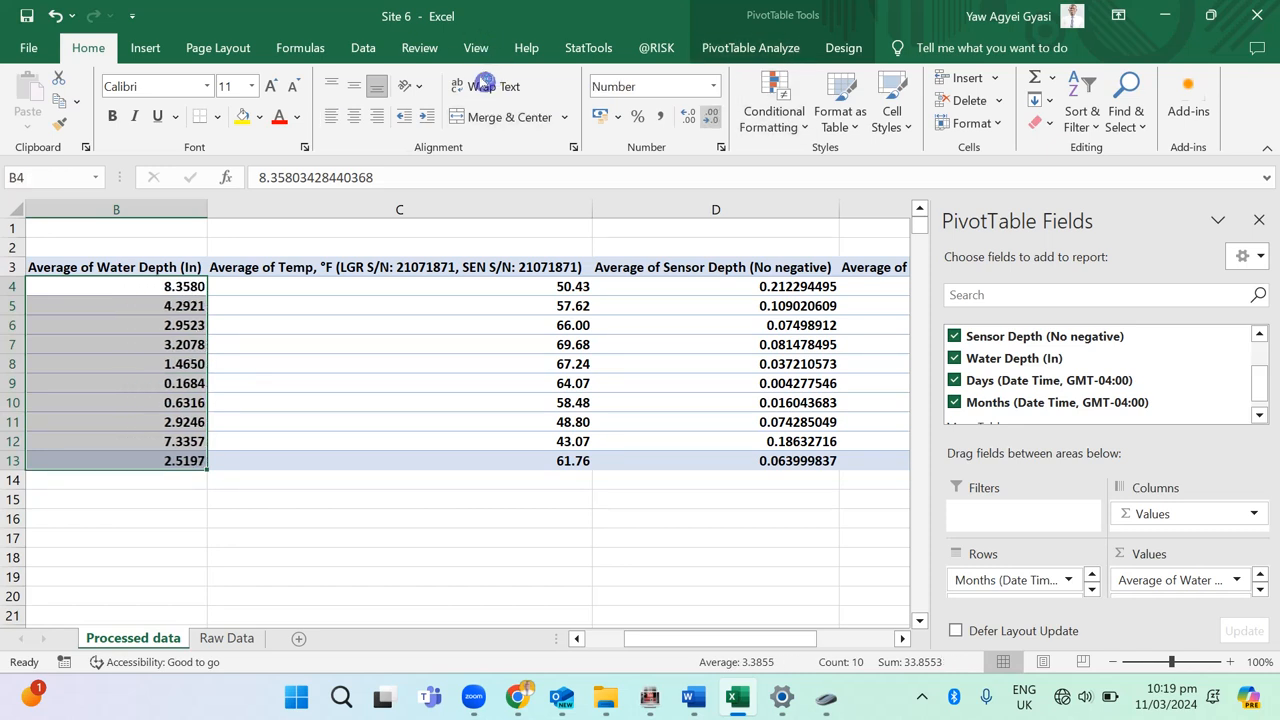
click(711, 117)
click(711, 117)
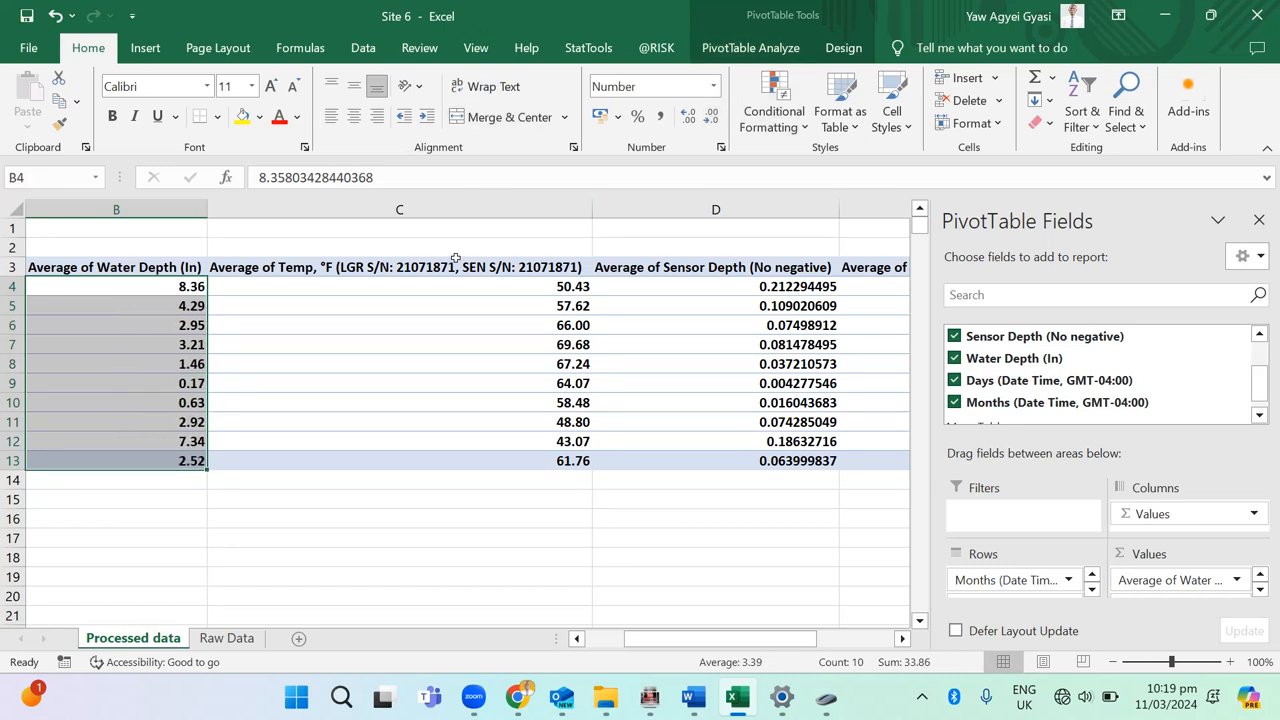
Step: Format the average Sensor Depth (No negative) values in D4:D13 to two decimal places
scroll(388, 210, right, 4)
scroll(388, 210, right, 2)
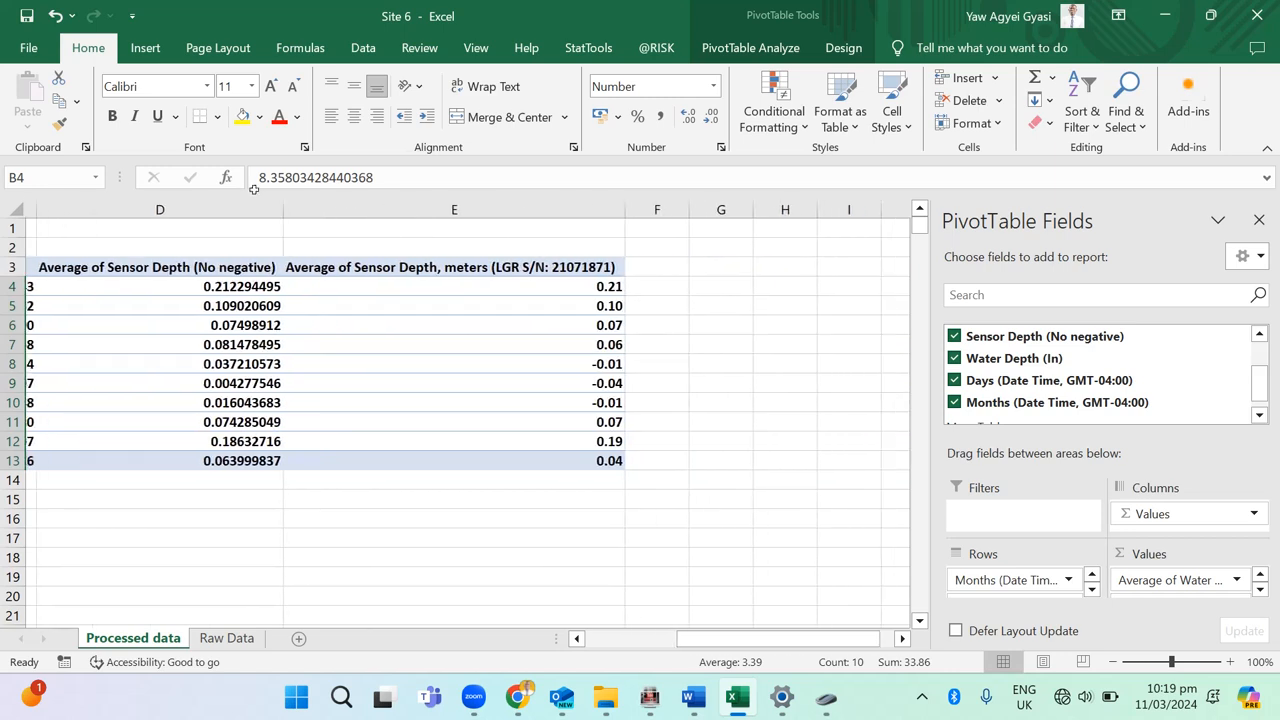
drag(156, 286, 156, 460)
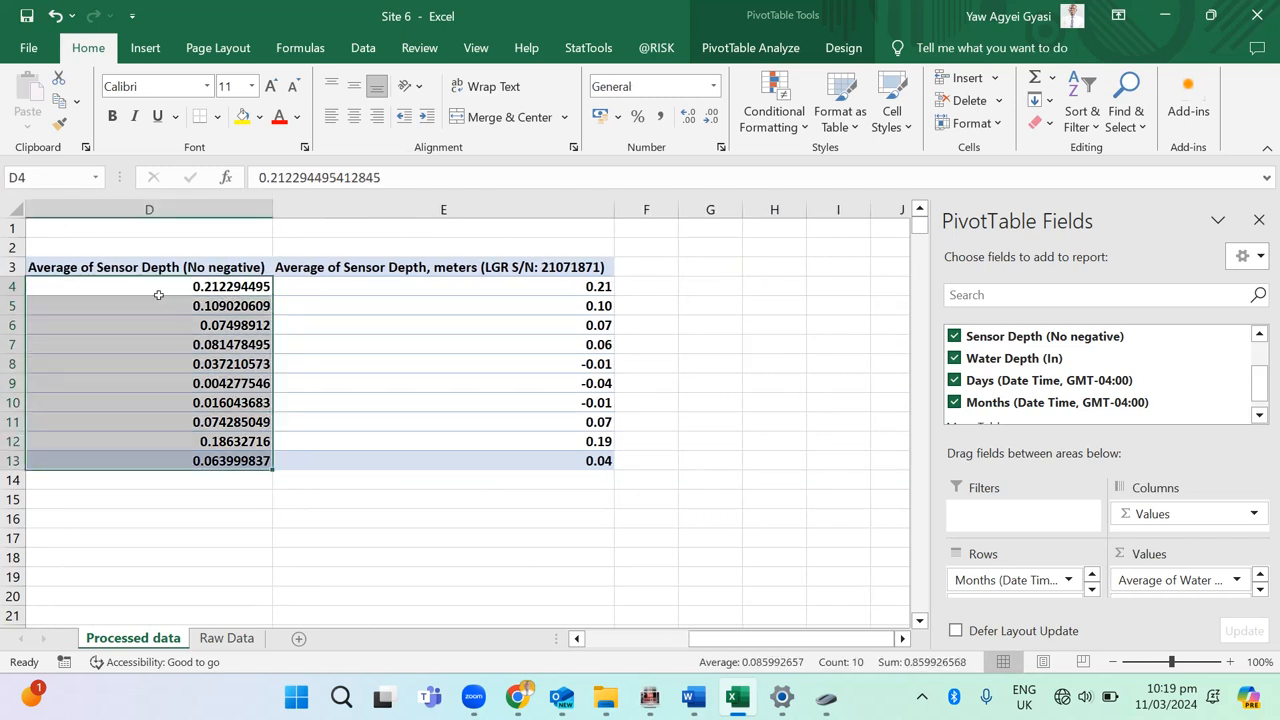
click(711, 117)
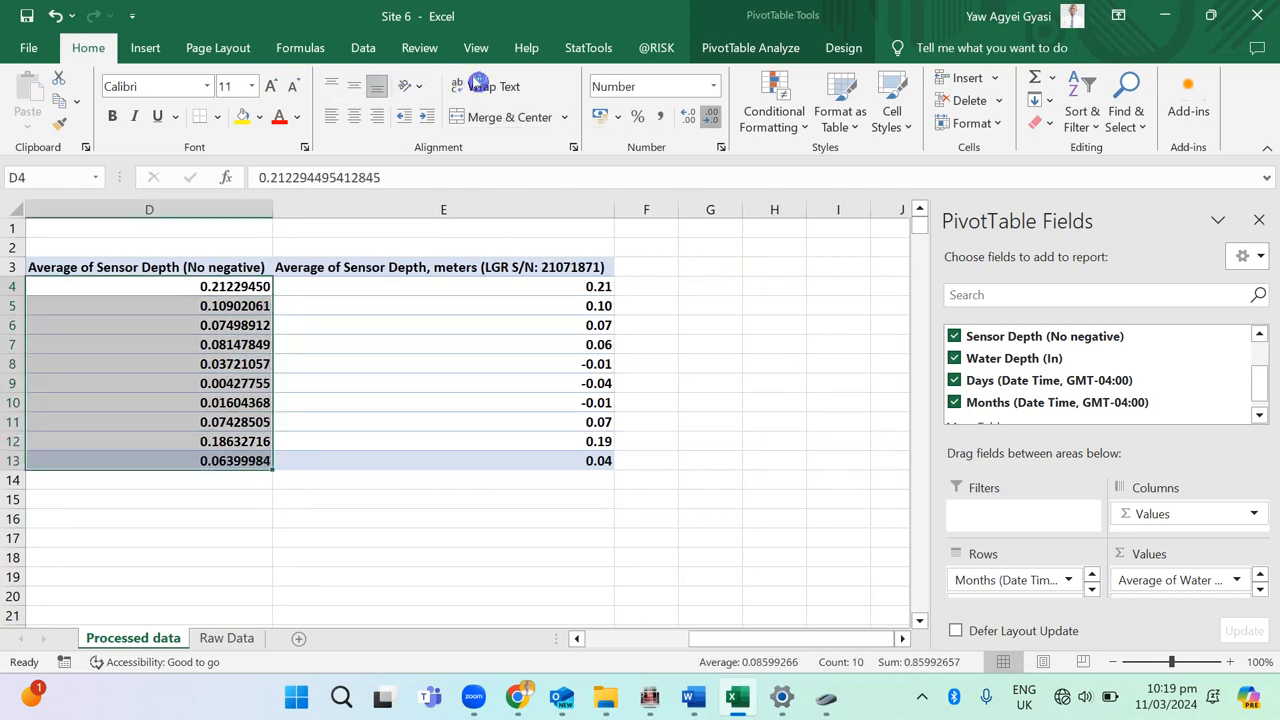
click(711, 117)
click(711, 117)
click(711, 117)
click(711, 117)
click(711, 117)
click(711, 117)
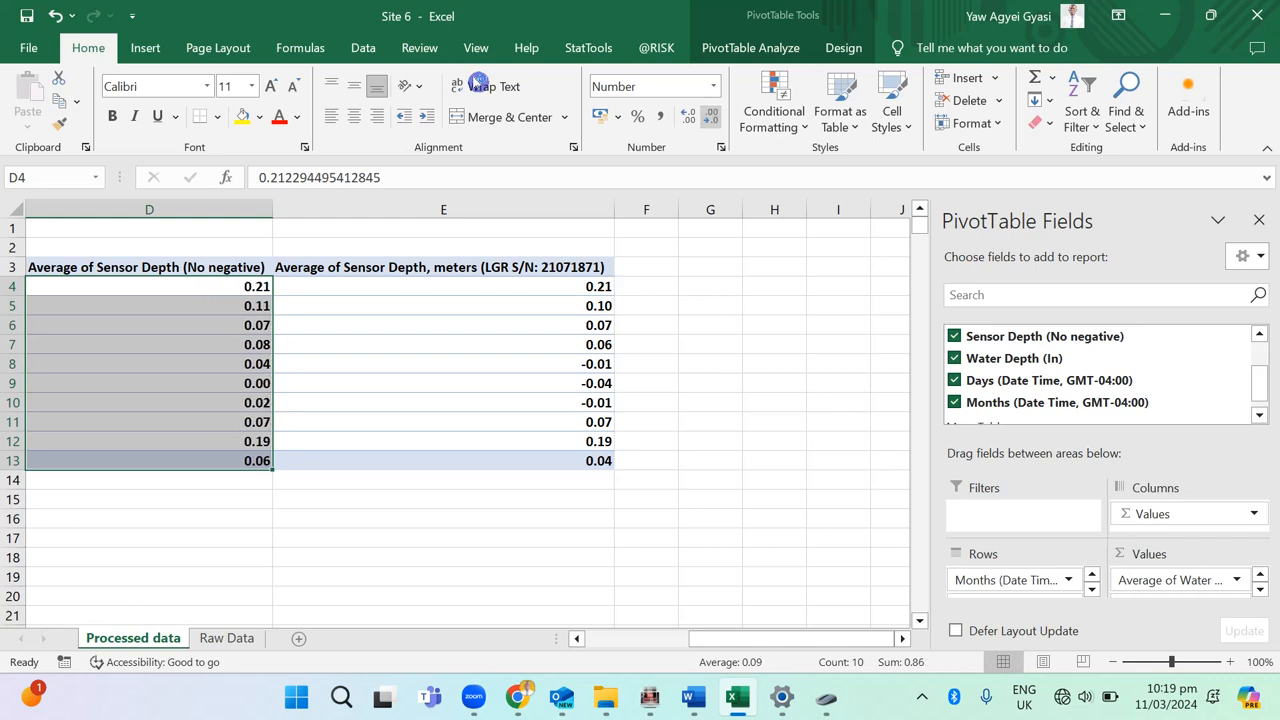